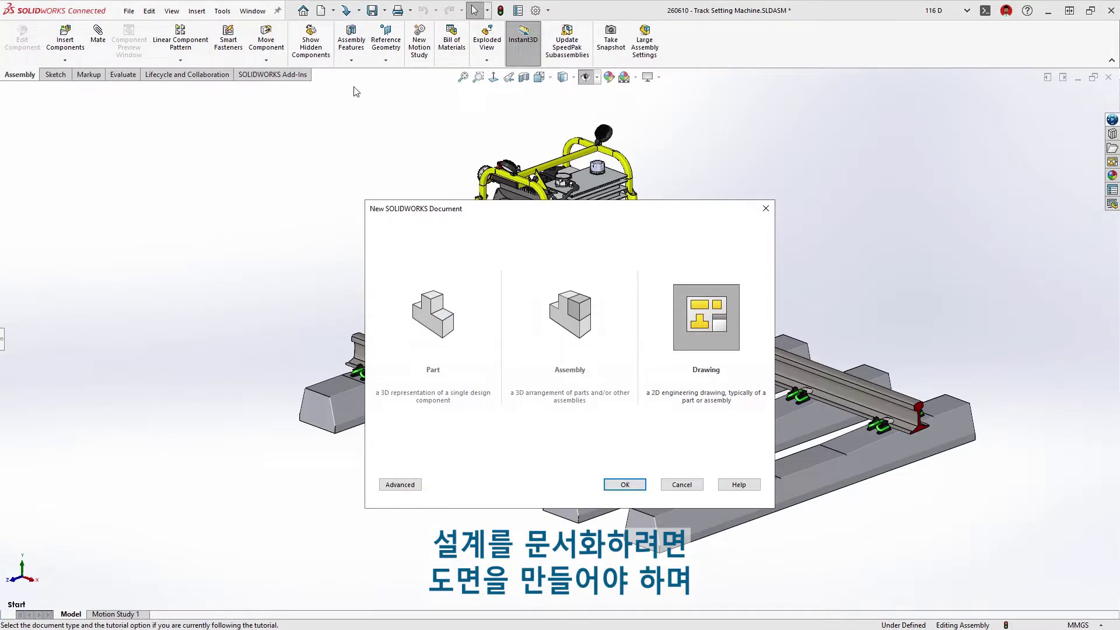
Create a drawing of the track setting machine, place its isometric view on the sheet and set the sheet scale to 1:12.
{"action": "double_click", "coordinate": [676, 340]}
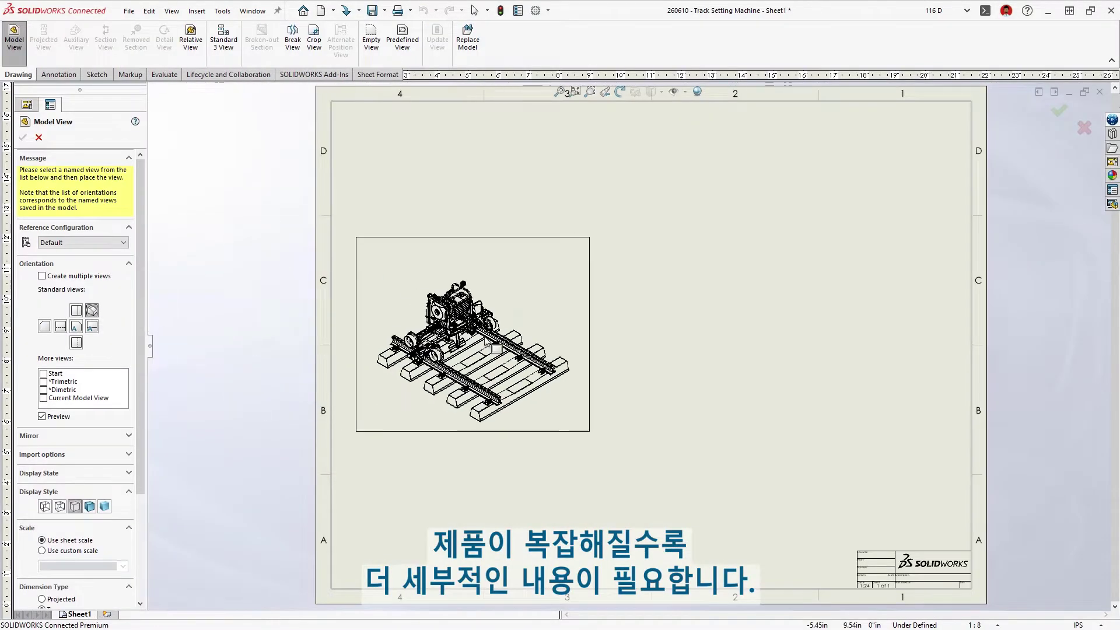
{"action": "left_click", "coordinate": [648, 397]}
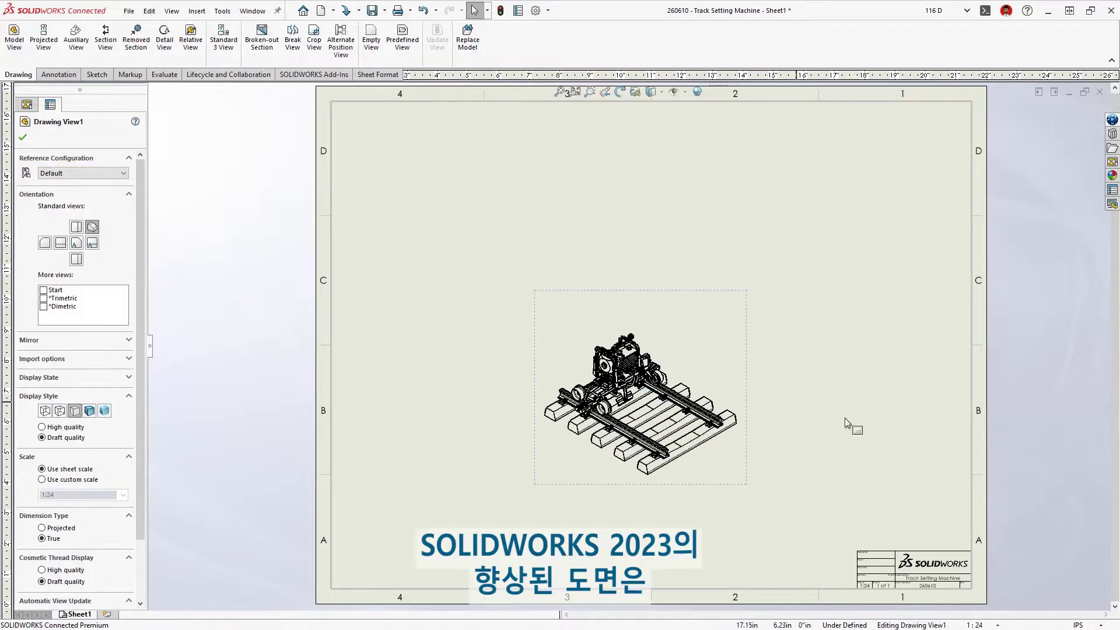
{"action": "left_click", "coordinate": [978, 625]}
{"action": "left_click", "coordinate": [995, 393]}
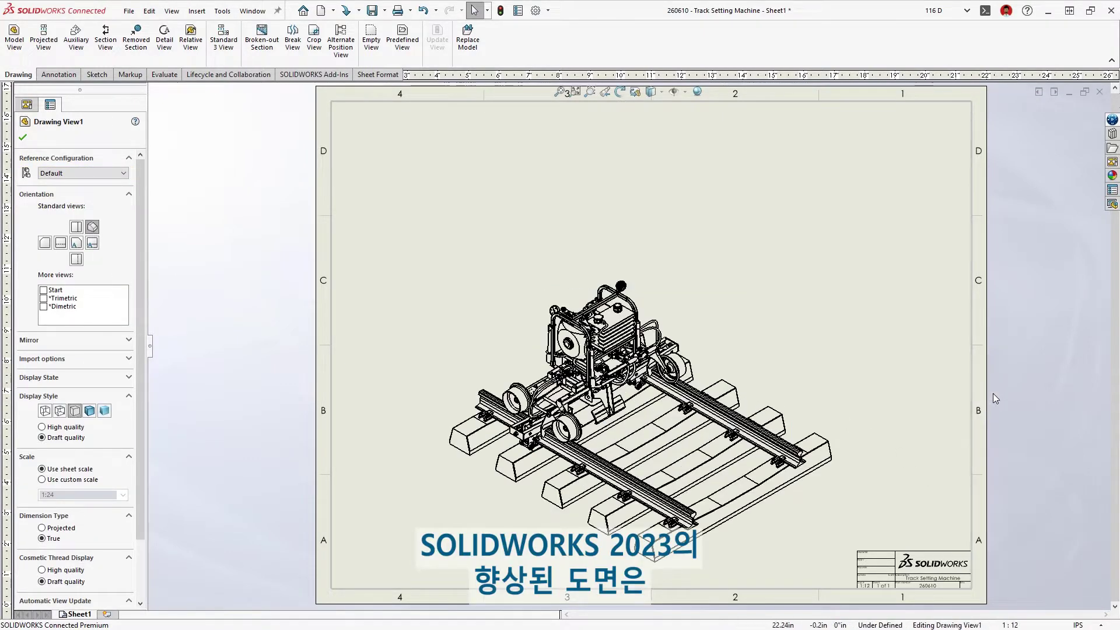
Insert a top-level bill of materials with the bom-simple template for the isometric view, and auto-balloon that view.
{"action": "key", "text": "s"}
{"action": "left_click", "coordinate": [925, 378]}
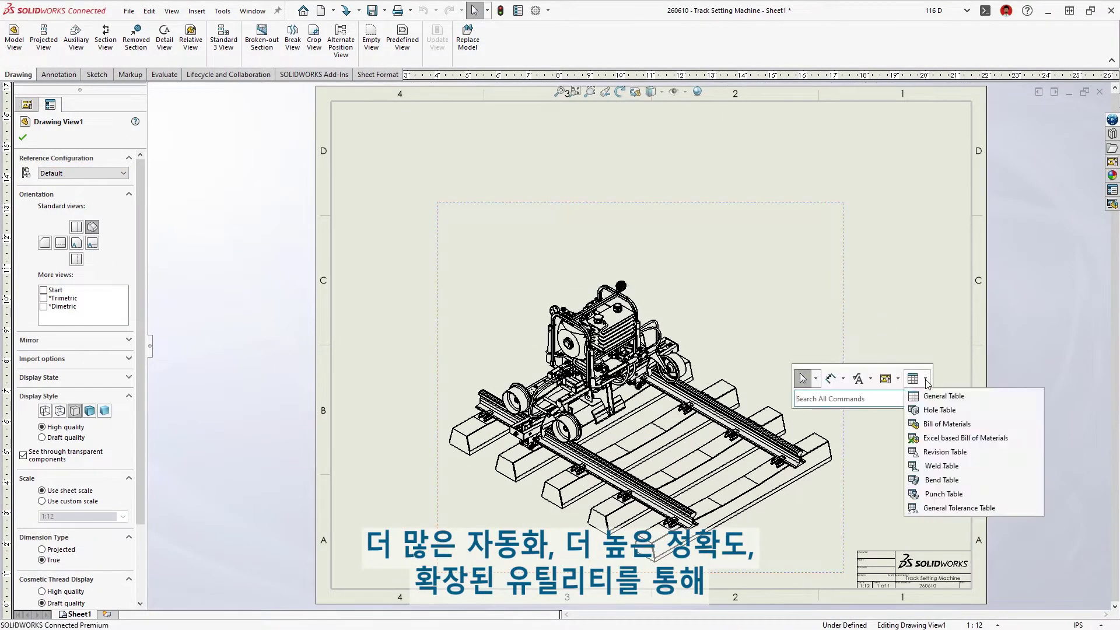
{"action": "left_click", "coordinate": [945, 424]}
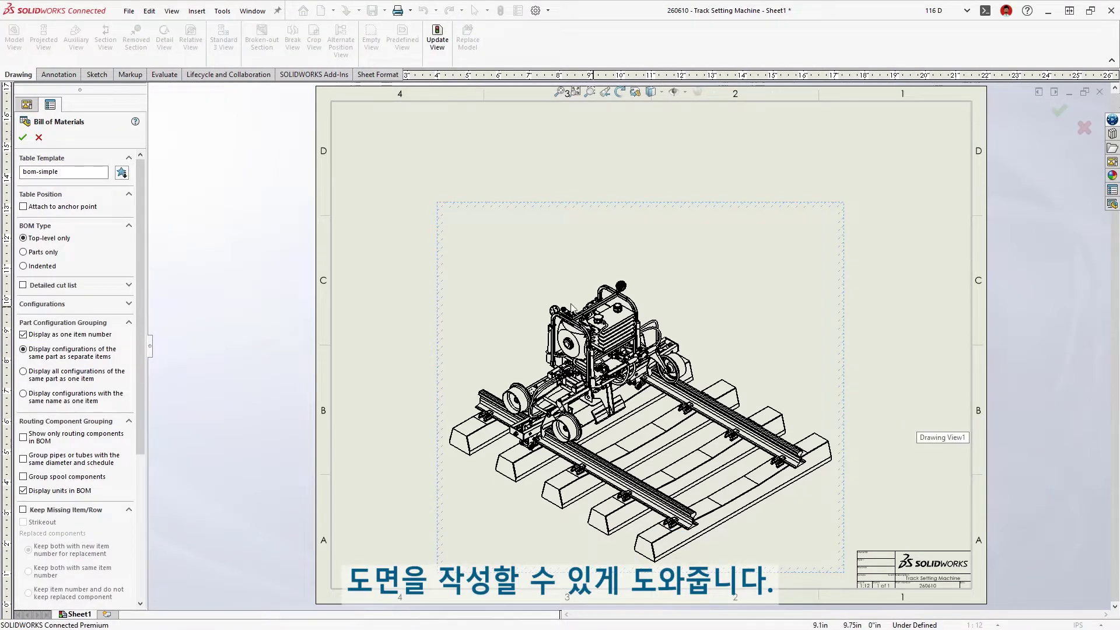
{"action": "left_click", "coordinate": [23, 138]}
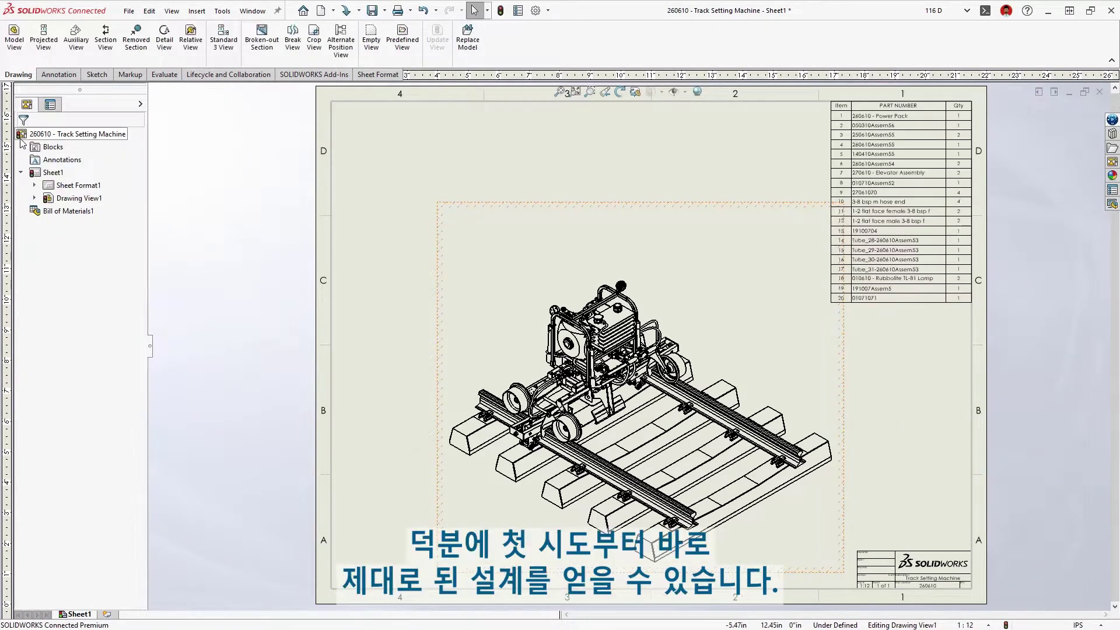
{"action": "right_click_drag", "start_coordinate": [398, 313], "coordinate": [445, 313]}
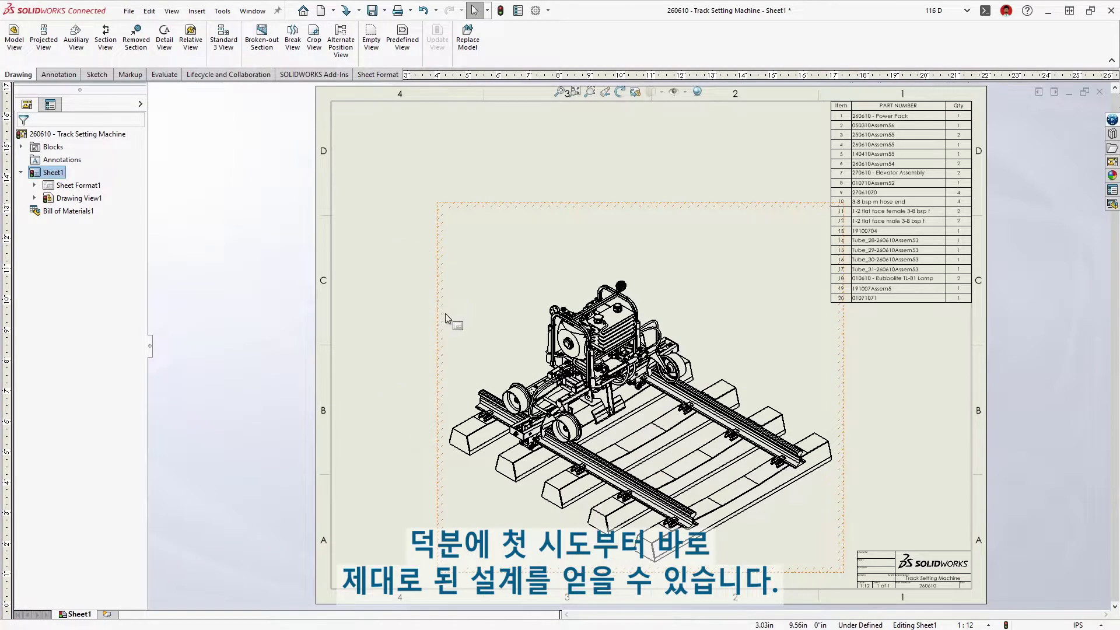
{"action": "left_click", "coordinate": [23, 138]}
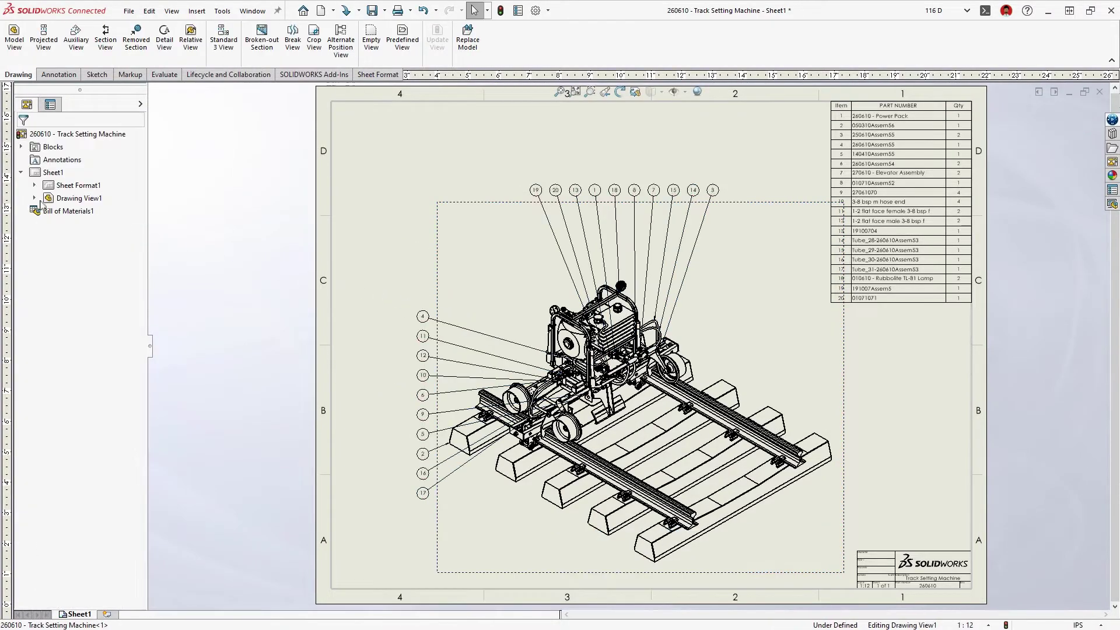
Open the drawing of the 260610 - Power Pack subassembly from the drawing view's component tree.
{"action": "left_click", "coordinate": [48, 210]}
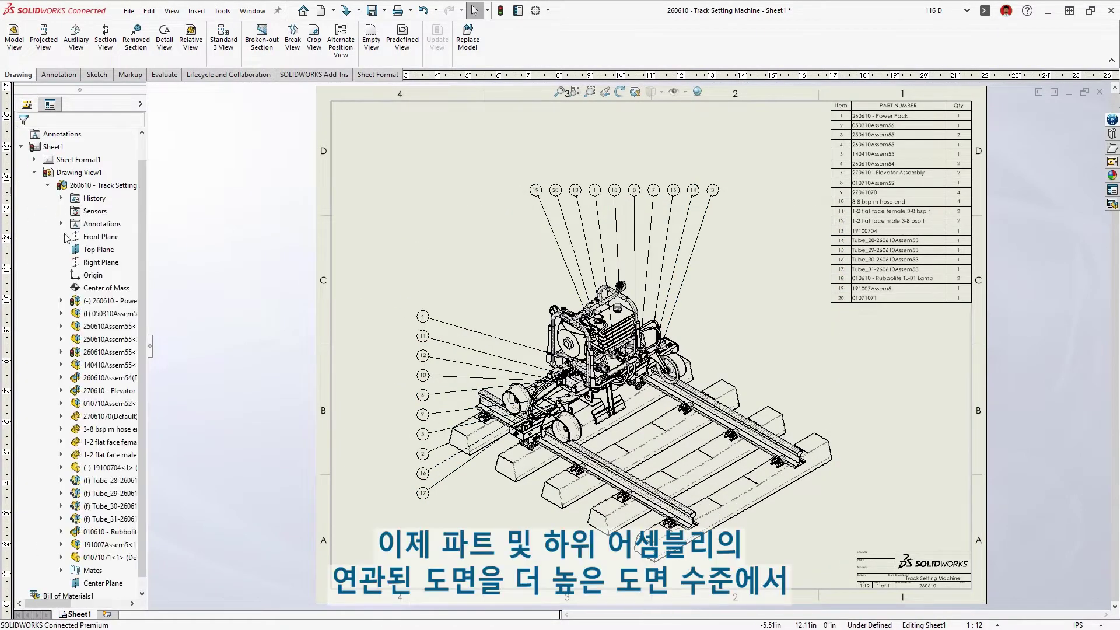
{"action": "right_click", "coordinate": [93, 301]}
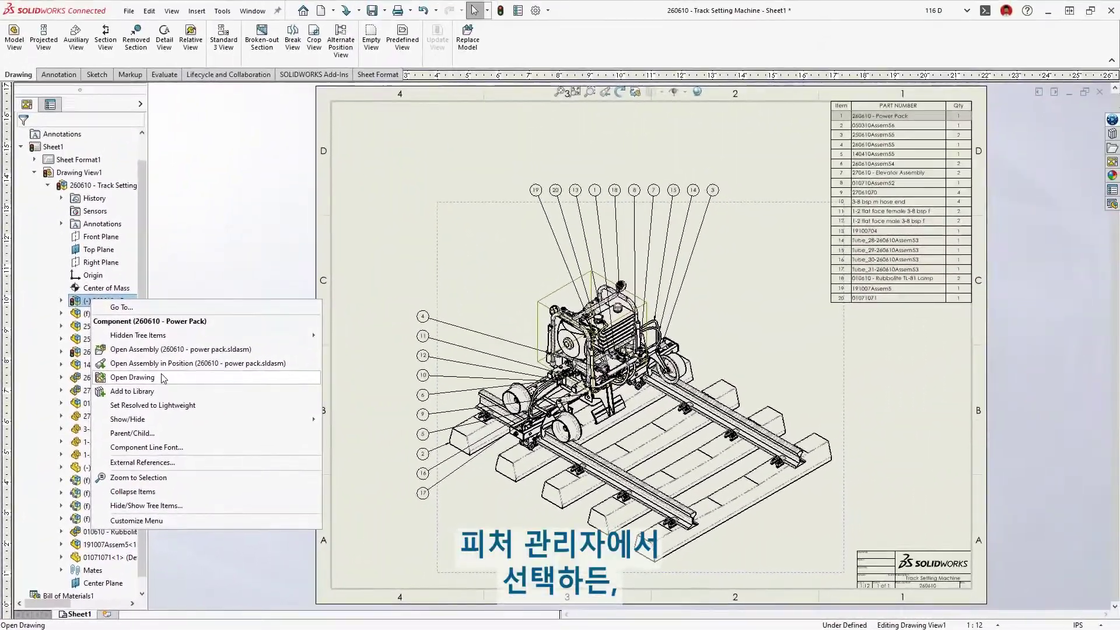
{"action": "left_click", "coordinate": [132, 378]}
Open the Power Pack Frame drawing from its bill of materials row, and from its isometric view open the frame weldment's drawing.
{"action": "right_click", "coordinate": [315, 152]}
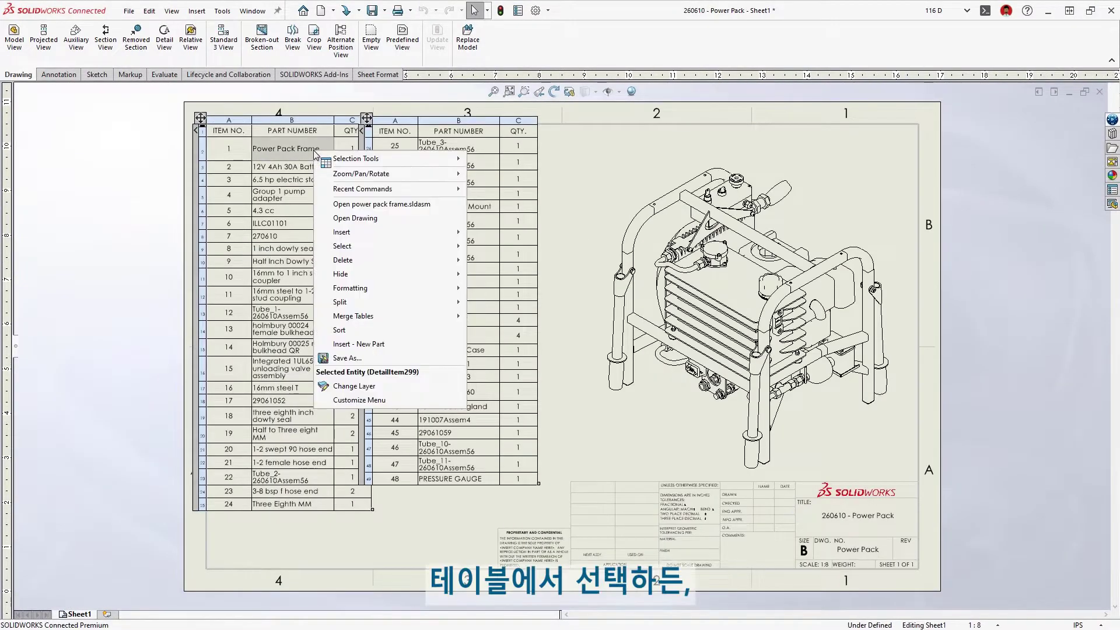
{"action": "left_click", "coordinate": [324, 219]}
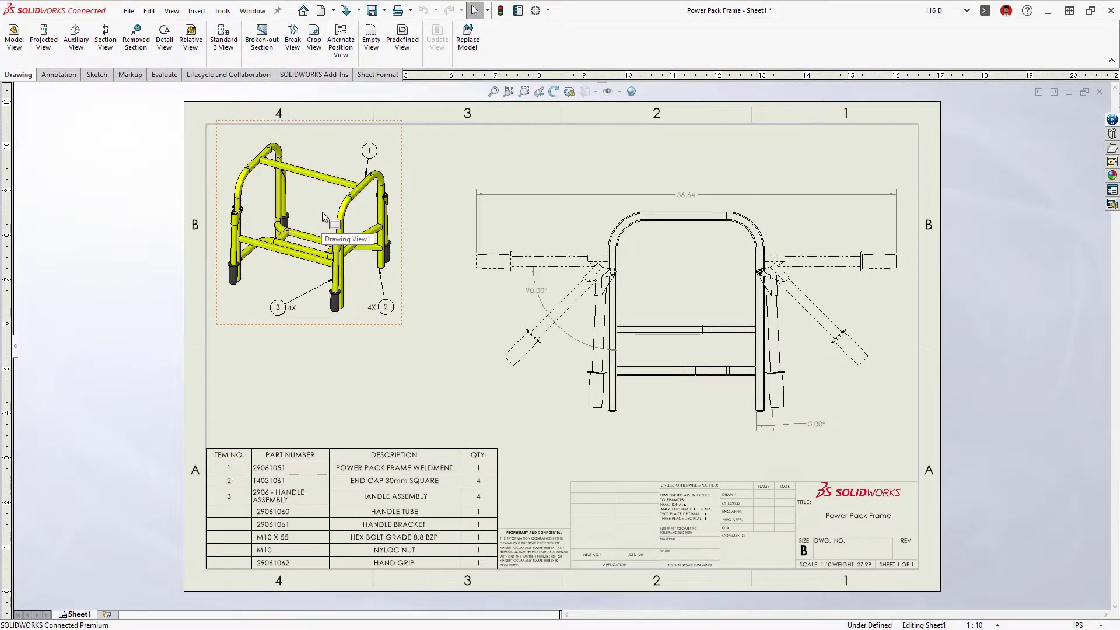
{"action": "left_click", "coordinate": [325, 183]}
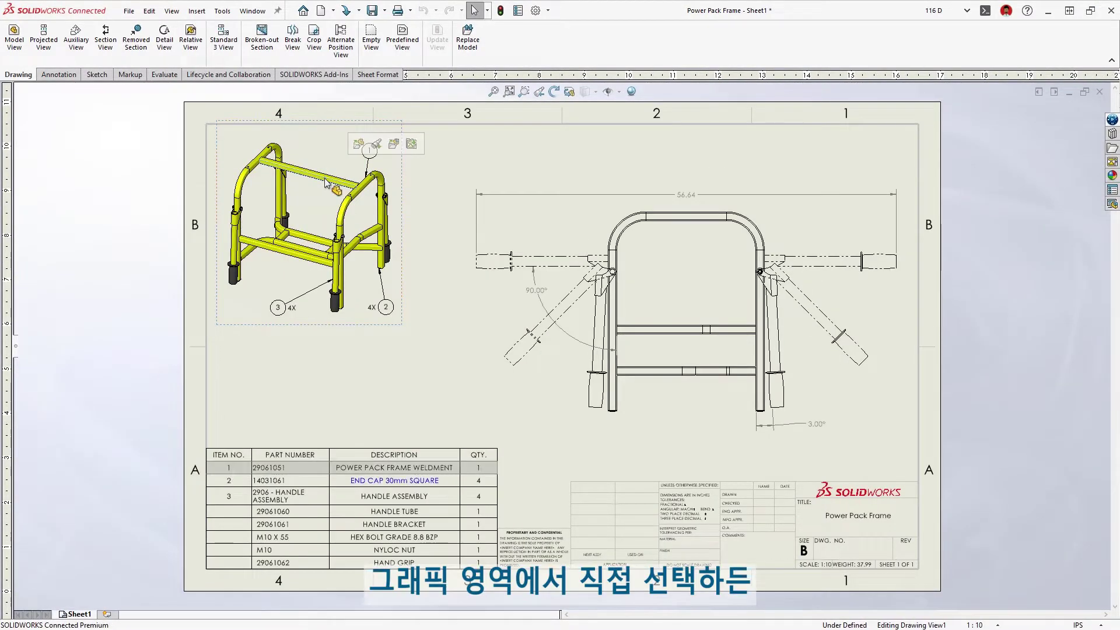
{"action": "left_click", "coordinate": [412, 144]}
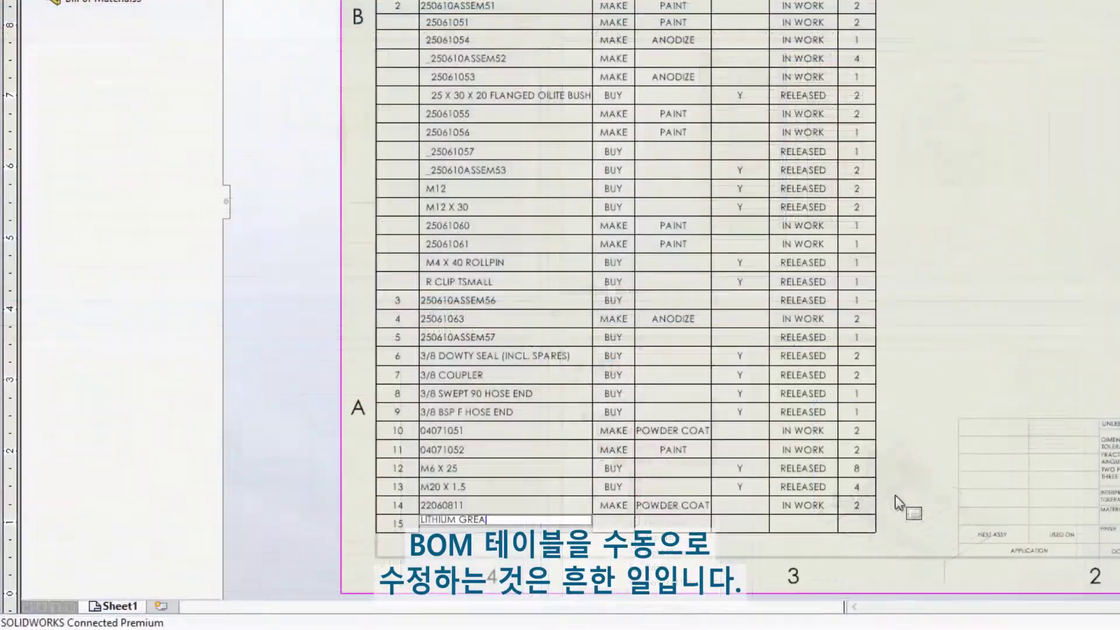
Complete the LITHIUM GREASE row of the bill of materials with source BUY, maturity RELEASED and quantity 1.
{"action": "key", "text": "Tab"}
{"action": "type", "text": "BUY"}
{"action": "key", "text": "Tab"}
{"action": "key", "text": "Tab"}
{"action": "key", "text": "Tab"}
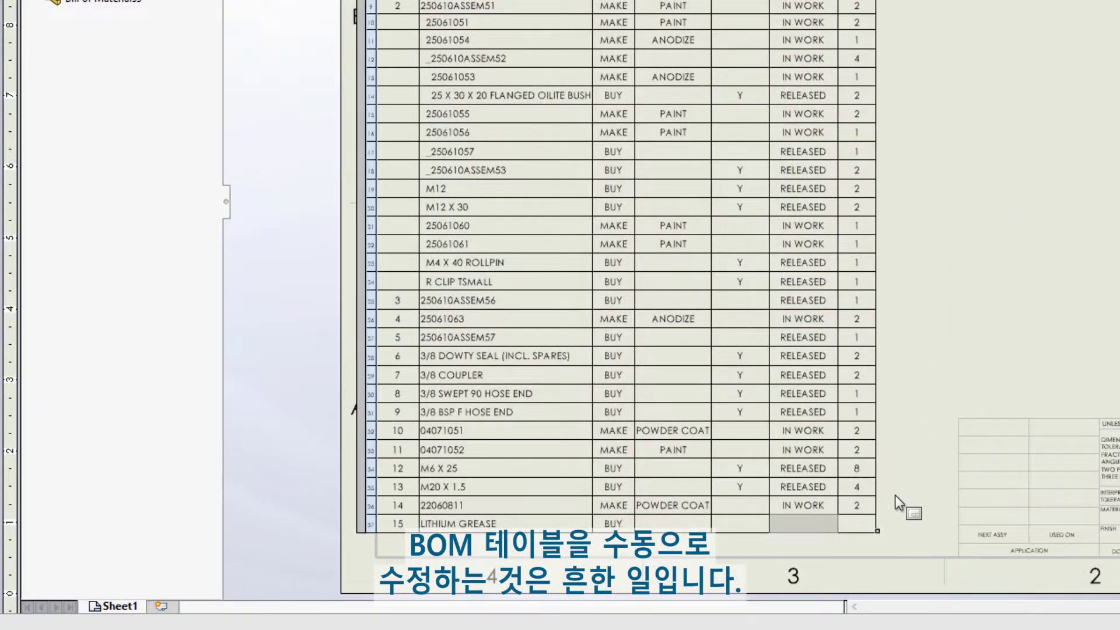
{"action": "type", "text": "RELEASED"}
{"action": "key", "text": "Tab"}
{"action": "type", "text": "1"}
{"action": "left_click", "coordinate": [895, 495]}
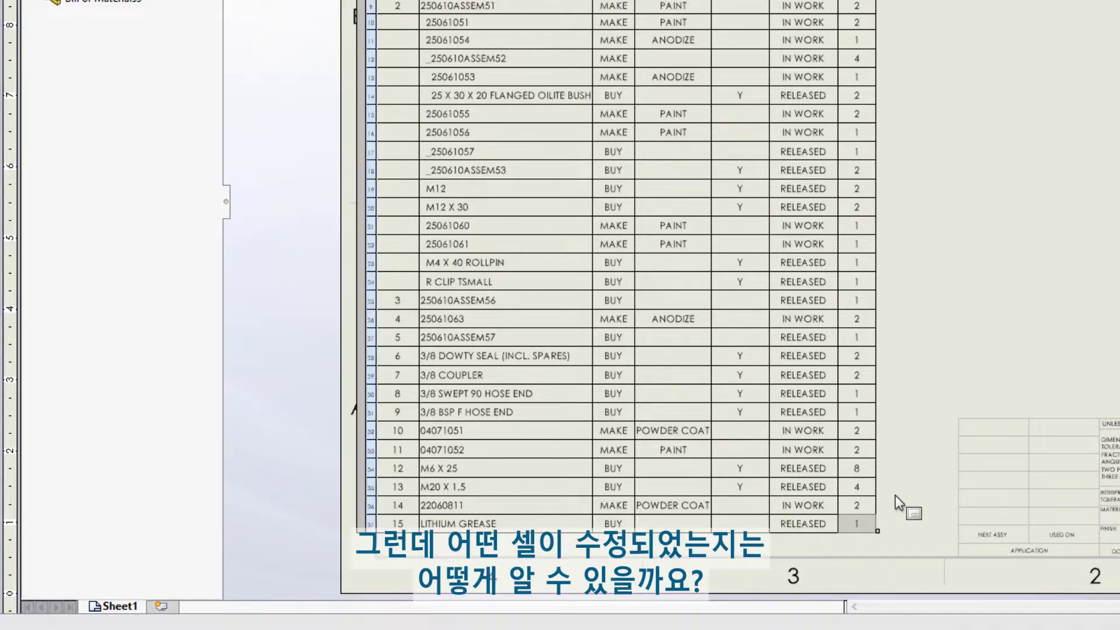
Set the quantity of the 3/8 DOWTY SEAL (INCL. SPARES) row to 4.
{"action": "double_click", "coordinate": [857, 355]}
{"action": "type", "text": "4"}
{"action": "key", "text": "Return"}
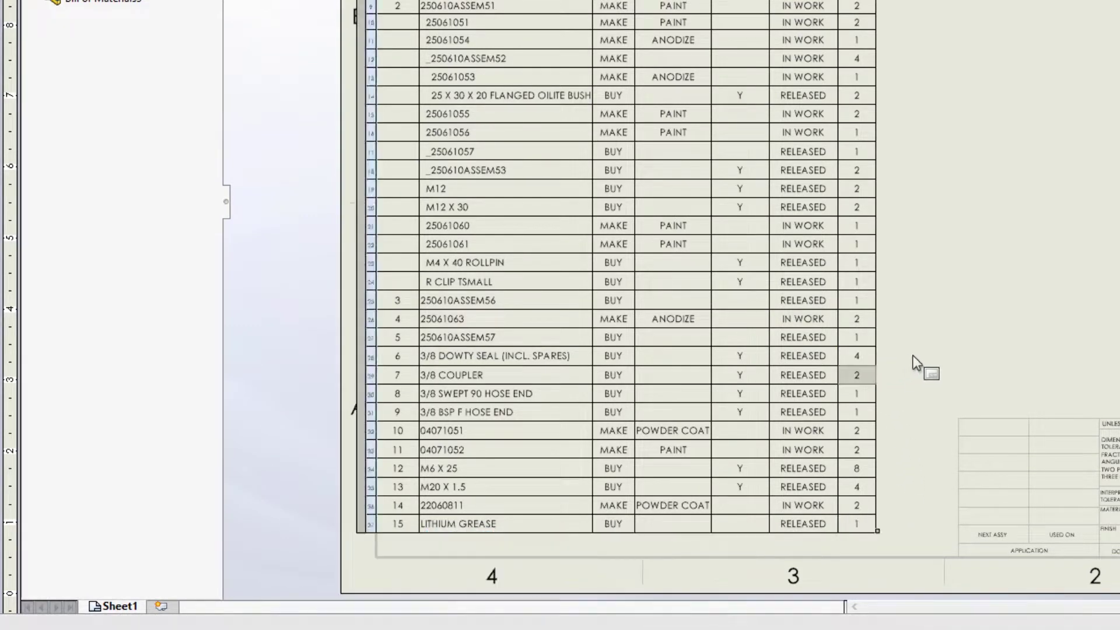
{"action": "left_click", "coordinate": [878, 353]}
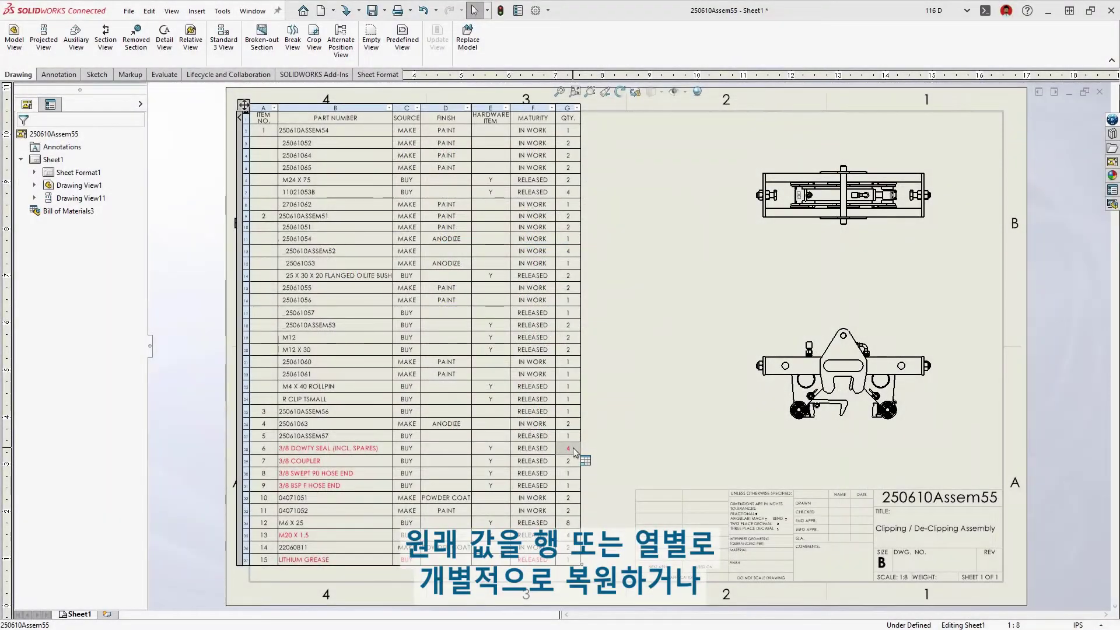
Restore the original quantity value of the 3/8 dowty seal row in the bill of materials.
{"action": "right_click", "coordinate": [579, 447]}
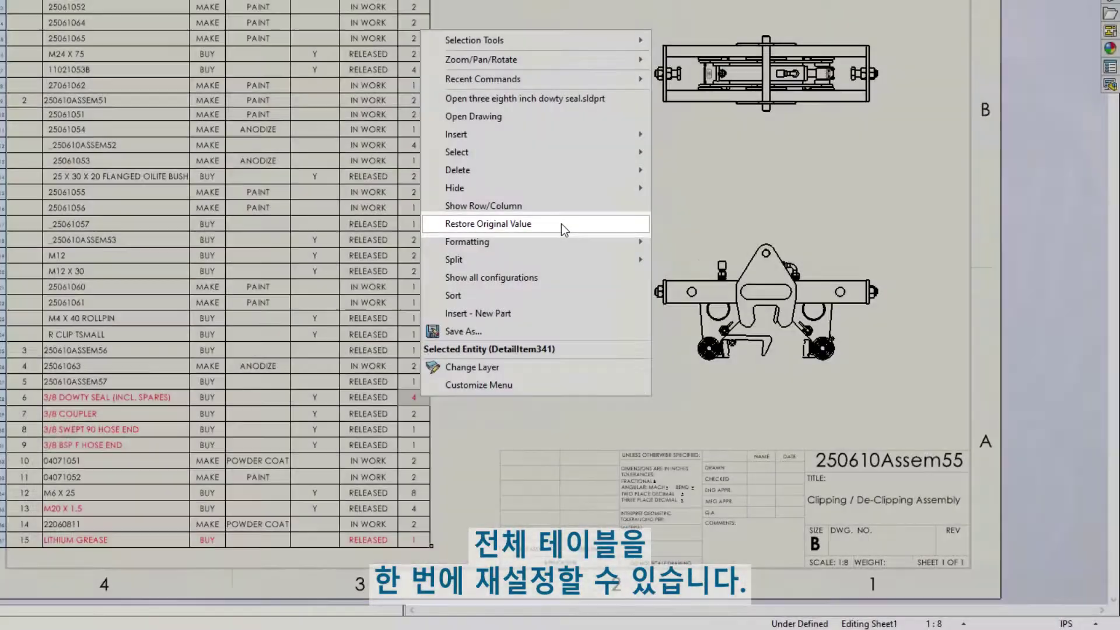
{"action": "left_click", "coordinate": [562, 224]}
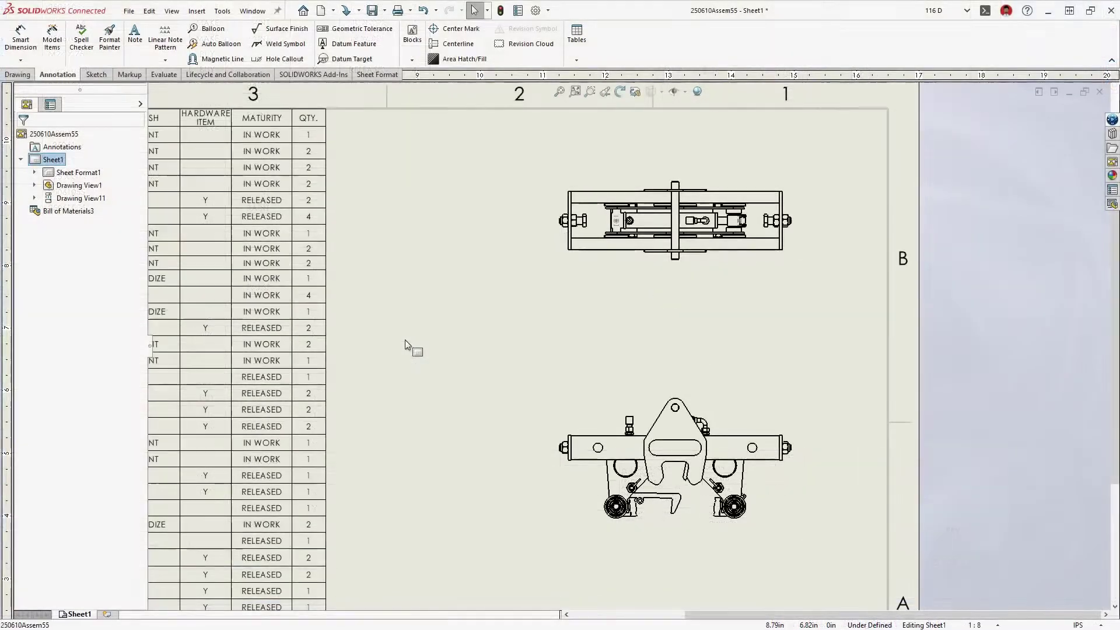
Auto-balloon both assembly views with the item quantities displayed beside the balloons.
{"action": "right_click_drag", "start_coordinate": [405, 340], "coordinate": [458, 339]}
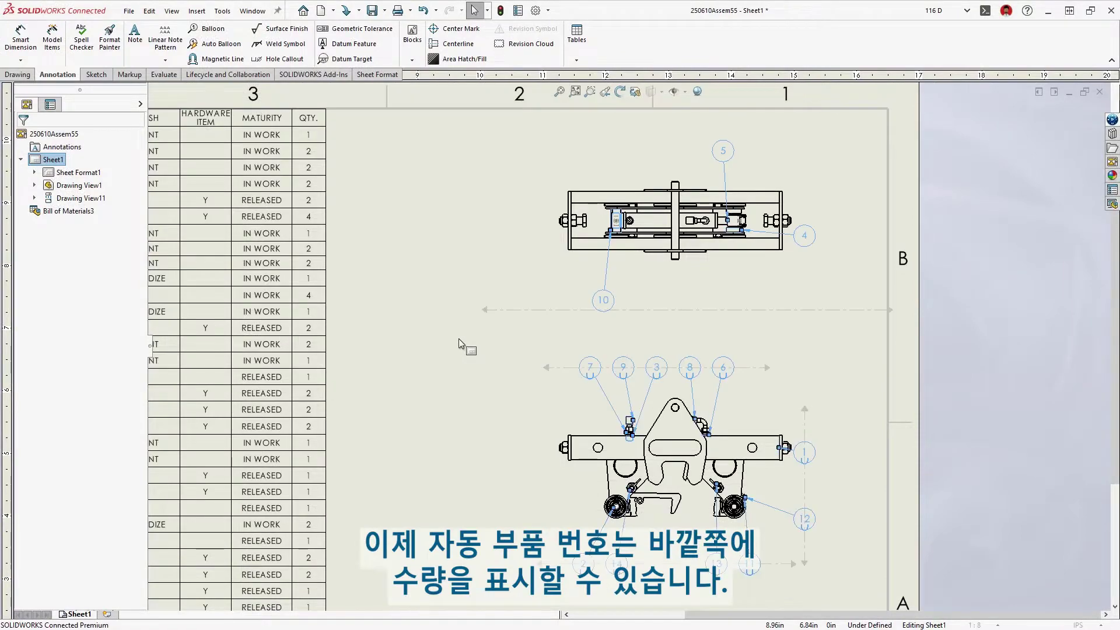
{"action": "left_click", "coordinate": [23, 416]}
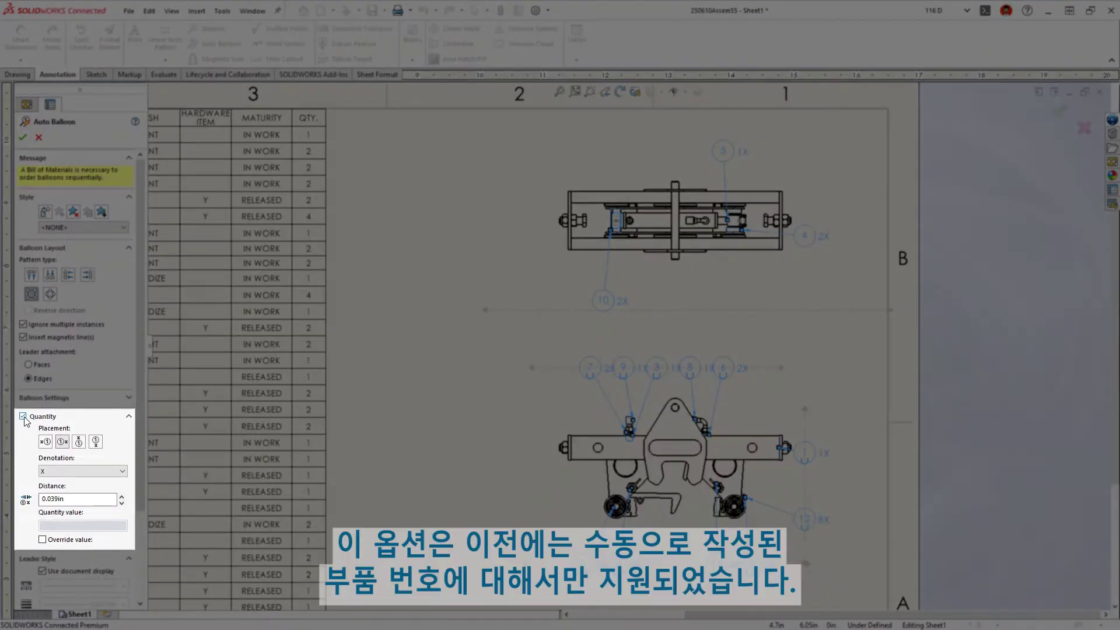
{"action": "key", "text": "Return"}
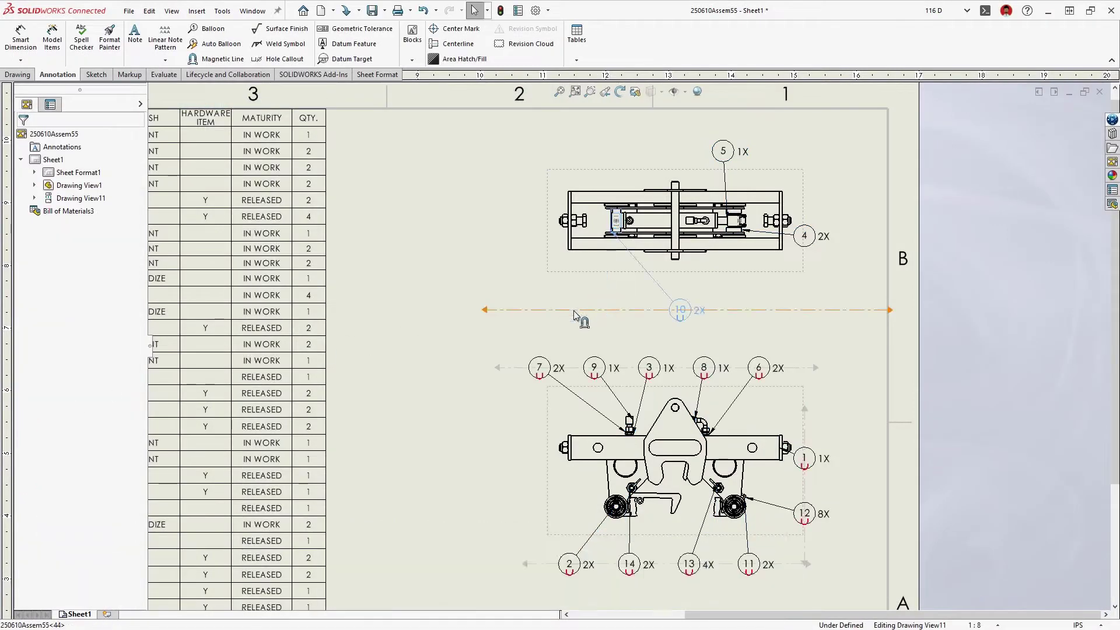
Snap balloons 10, 5 and 4 to the magnetic line between the views, and lengthen the magnetic line below the lower view.
{"action": "left_click_drag", "start_coordinate": [574, 316], "coordinate": [574, 315]}
{"action": "left_click_drag", "start_coordinate": [723, 151], "coordinate": [723, 312]}
{"action": "left_click_drag", "start_coordinate": [805, 236], "coordinate": [818, 310]}
{"action": "left_click_drag", "start_coordinate": [525, 564], "coordinate": [460, 565]}
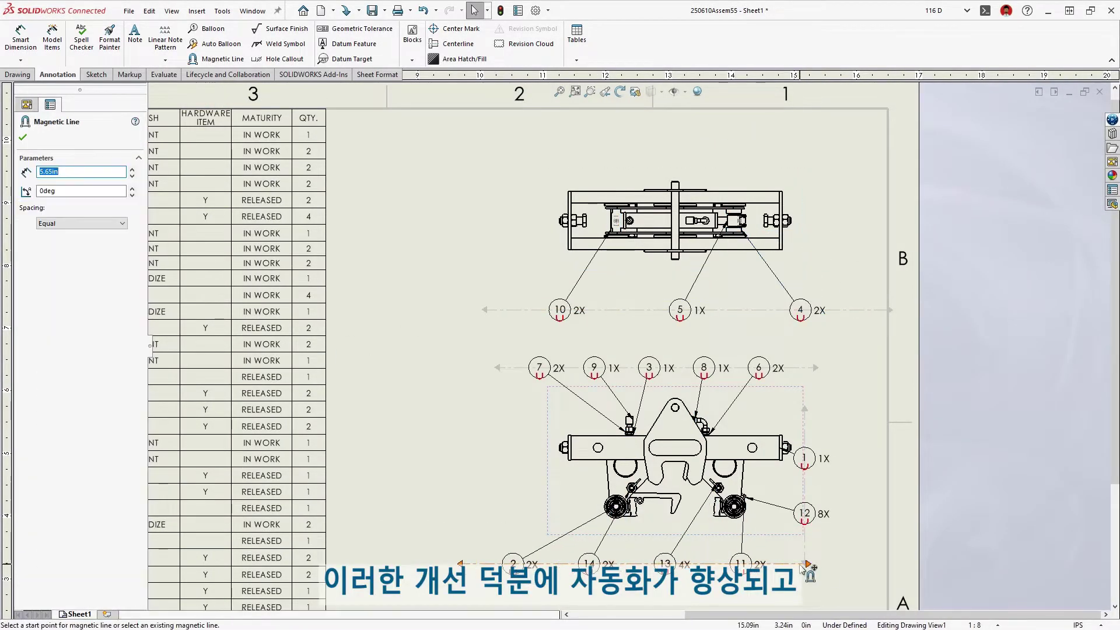
{"action": "left_click_drag", "start_coordinate": [806, 564], "coordinate": [470, 291]}
Change the quantity denotation of all the balloons to a lowercase x.
{"action": "key", "text": "Escape"}
{"action": "left_click", "coordinate": [133, 459]}
{"action": "left_click", "coordinate": [115, 507]}
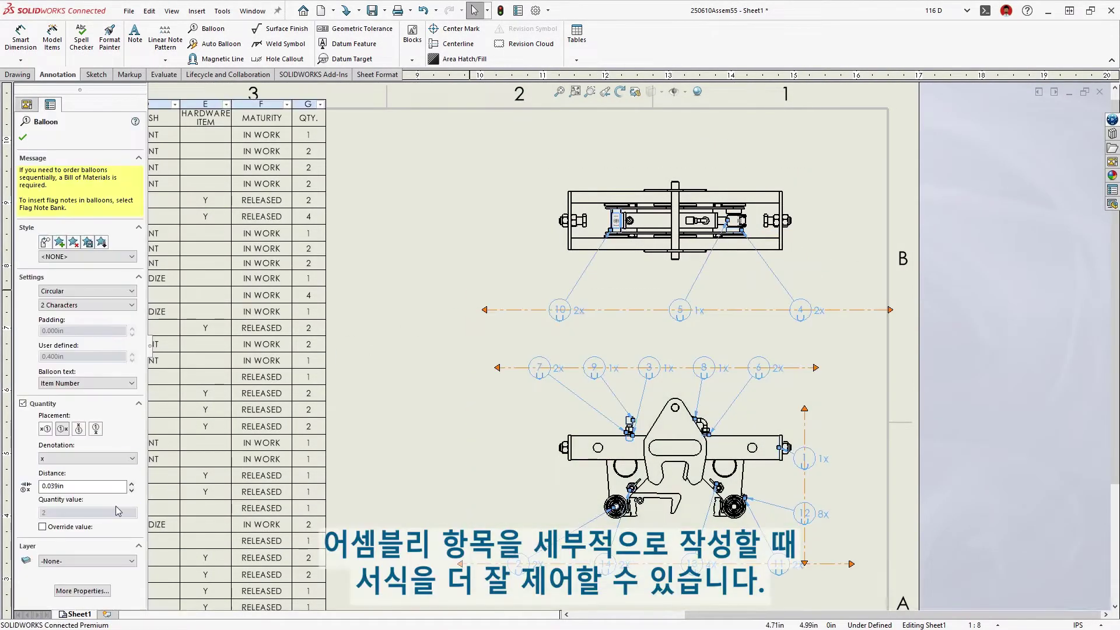
{"action": "left_click", "coordinate": [407, 490]}
Turn off the quantity display for the single-quantity balloons 5, 9, 3, 8 and 1.
{"action": "left_click_drag", "start_coordinate": [736, 369], "coordinate": [606, 308]}
{"action": "left_click", "coordinate": [809, 461], "text": "ctrl"}
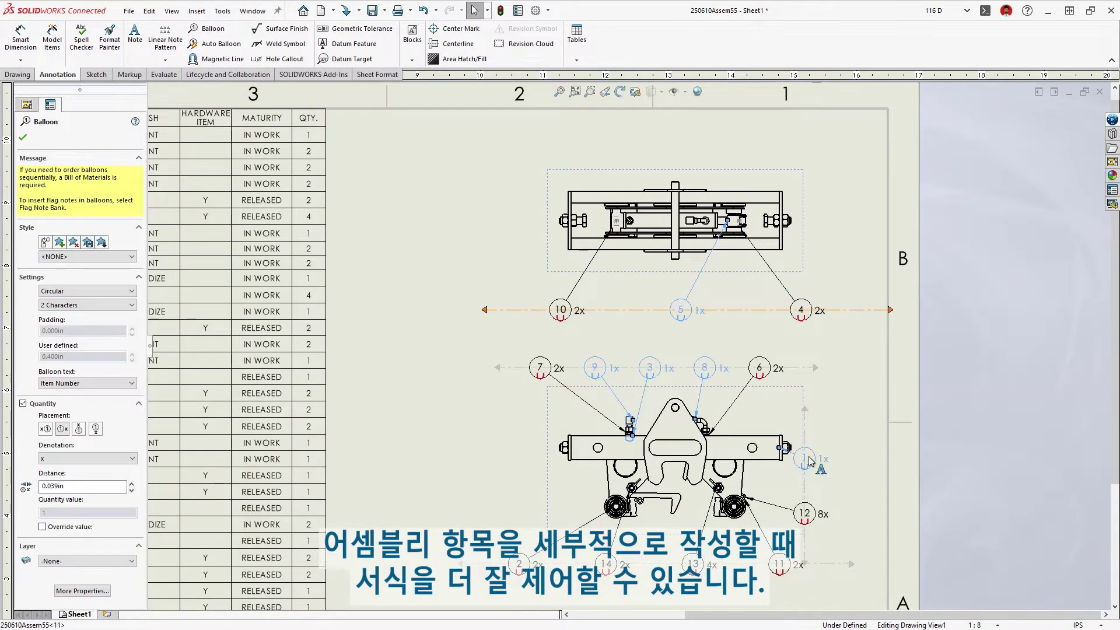
{"action": "left_click", "coordinate": [23, 403]}
{"action": "left_click", "coordinate": [413, 422]}
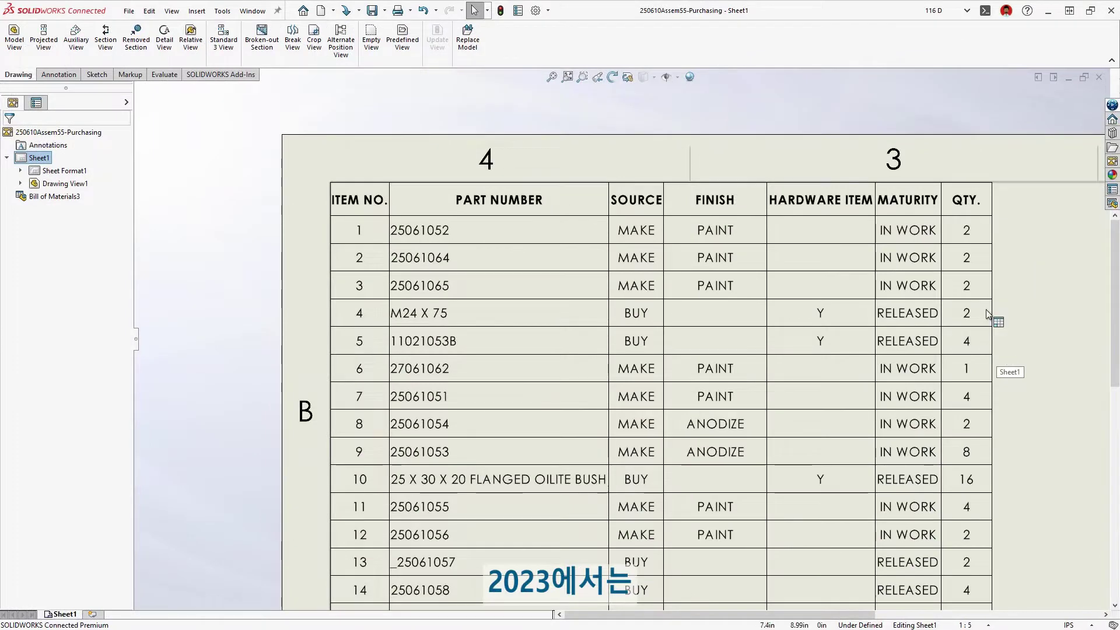
Filter the purchasing bill of materials by the MATURITY column to show only IN WORK rows.
{"action": "left_click", "coordinate": [987, 315]}
{"action": "left_click", "coordinate": [936, 175]}
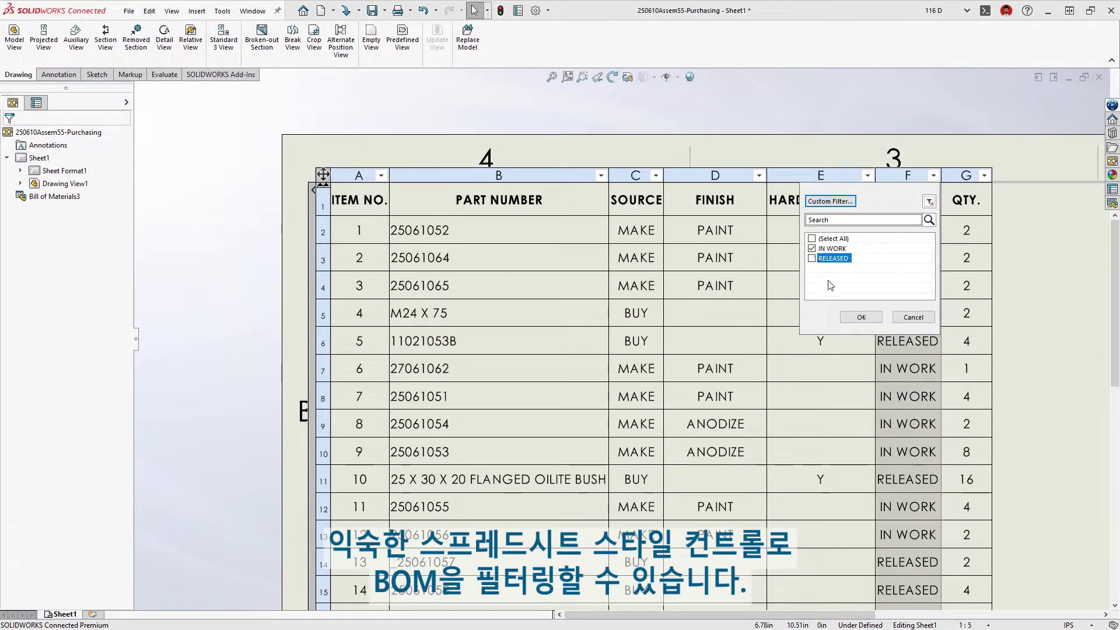
{"action": "left_click", "coordinate": [849, 315]}
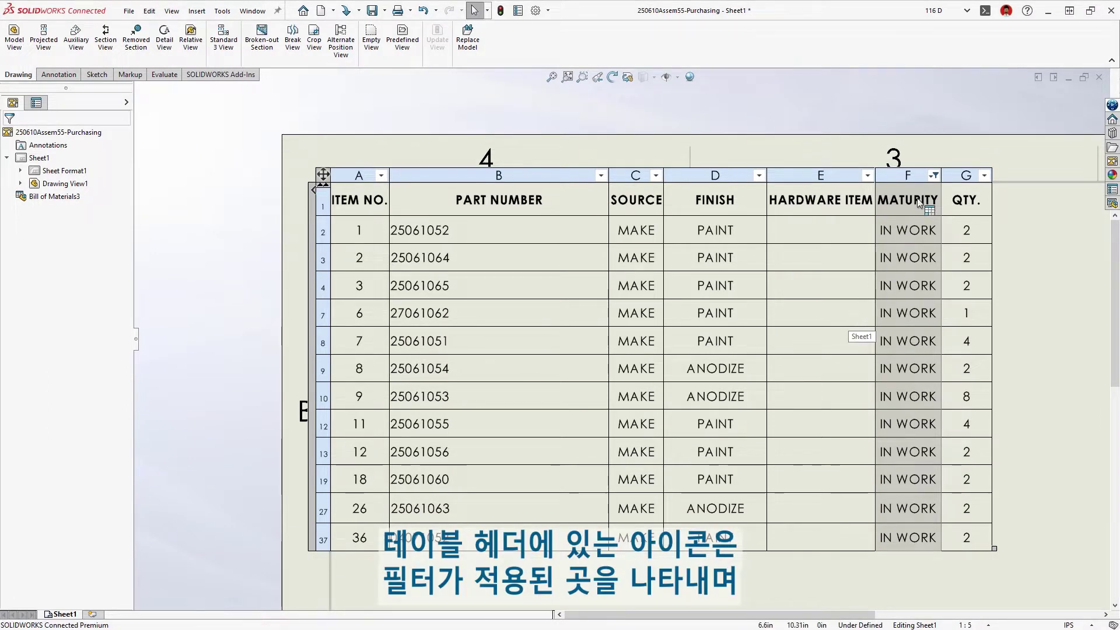
Clear the filter on the MATURITY column.
{"action": "left_click", "coordinate": [934, 174]}
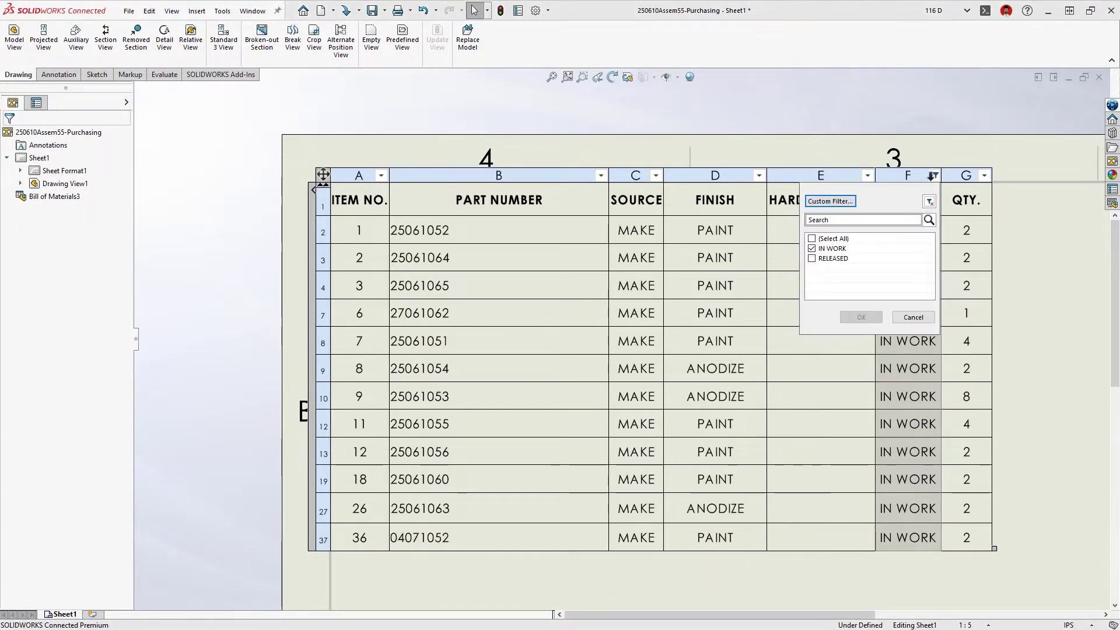
{"action": "left_click", "coordinate": [929, 201]}
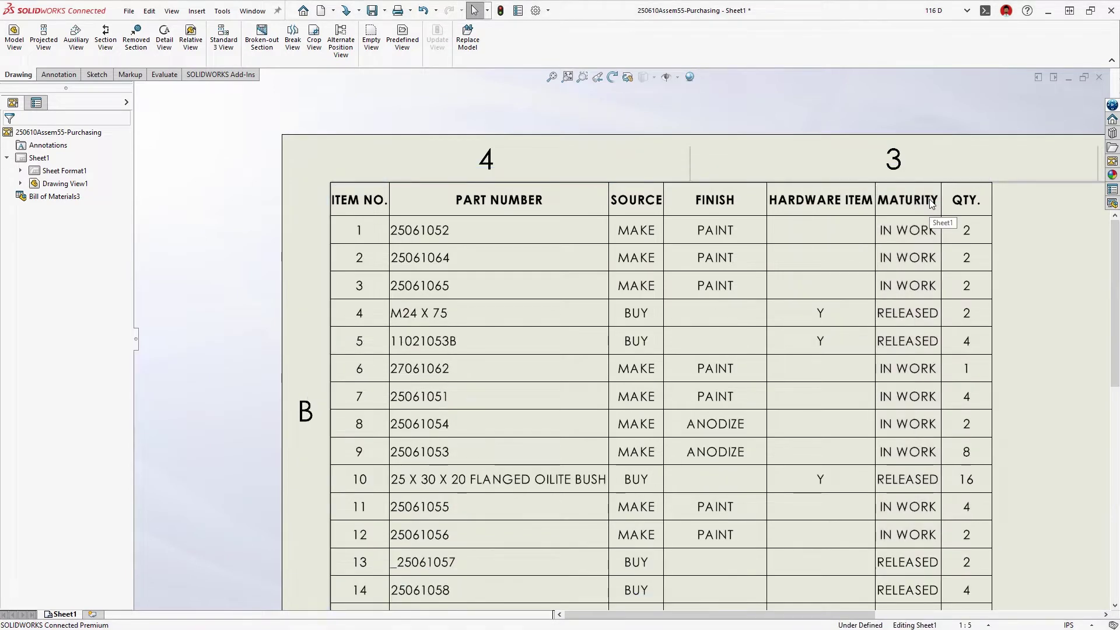
Apply a custom filter to the PART NUMBER column that shows only rows whose value begins with 250.
{"action": "left_click", "coordinate": [601, 175]}
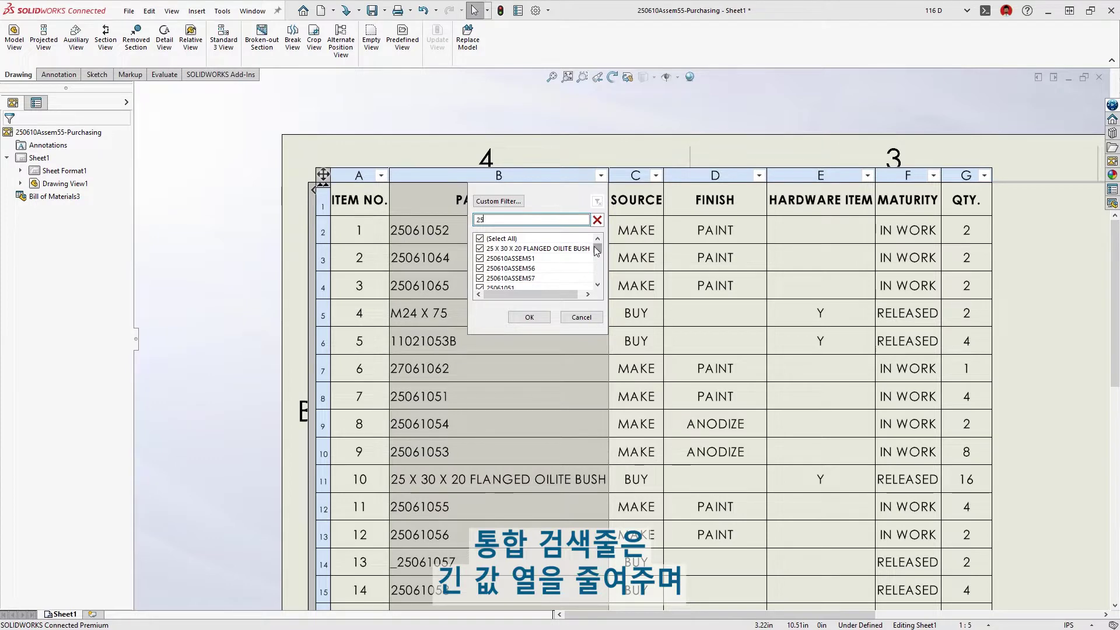
{"action": "left_click_drag", "start_coordinate": [595, 248], "coordinate": [596, 275]}
{"action": "left_click", "coordinate": [517, 201]}
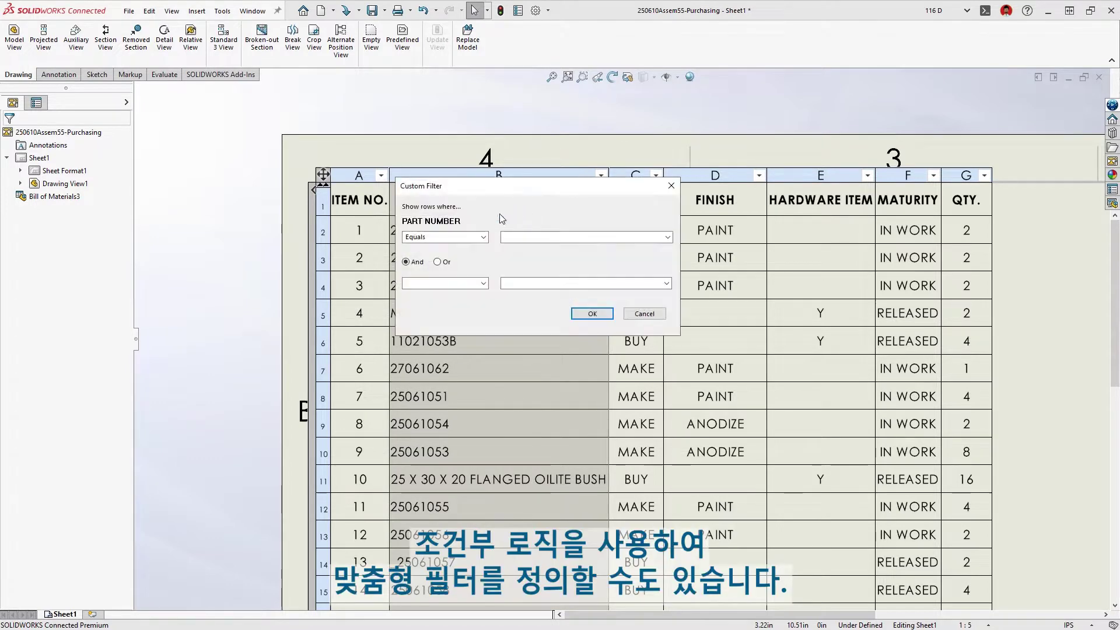
{"action": "left_click", "coordinate": [483, 236]}
{"action": "left_click", "coordinate": [460, 294]}
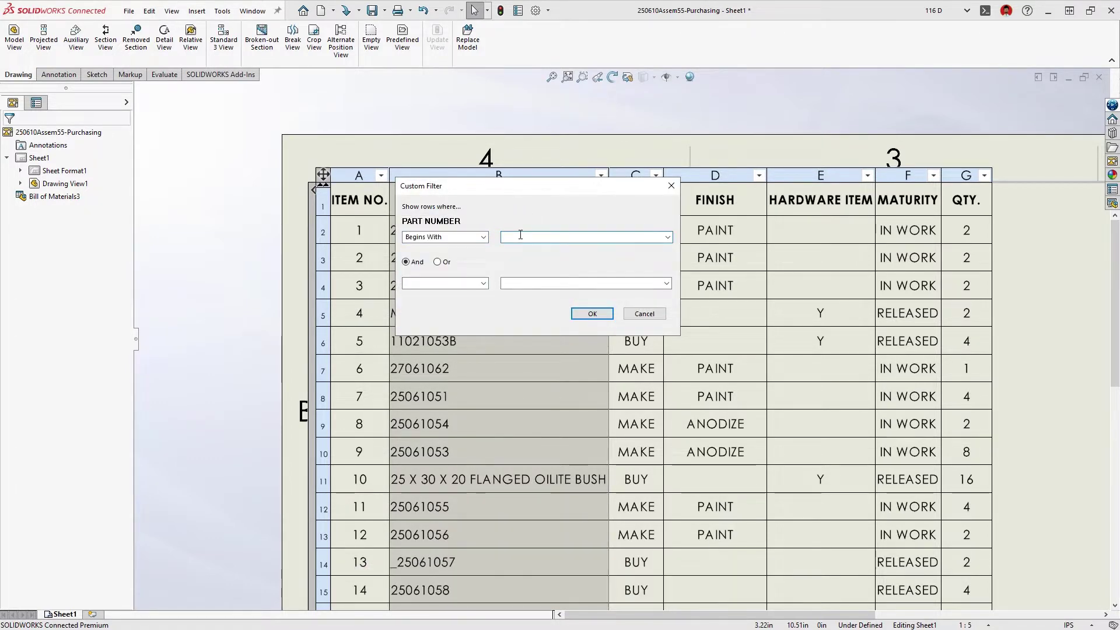
{"action": "left_click", "coordinate": [519, 236]}
{"action": "type", "text": "250"}
{"action": "key", "text": "Return"}
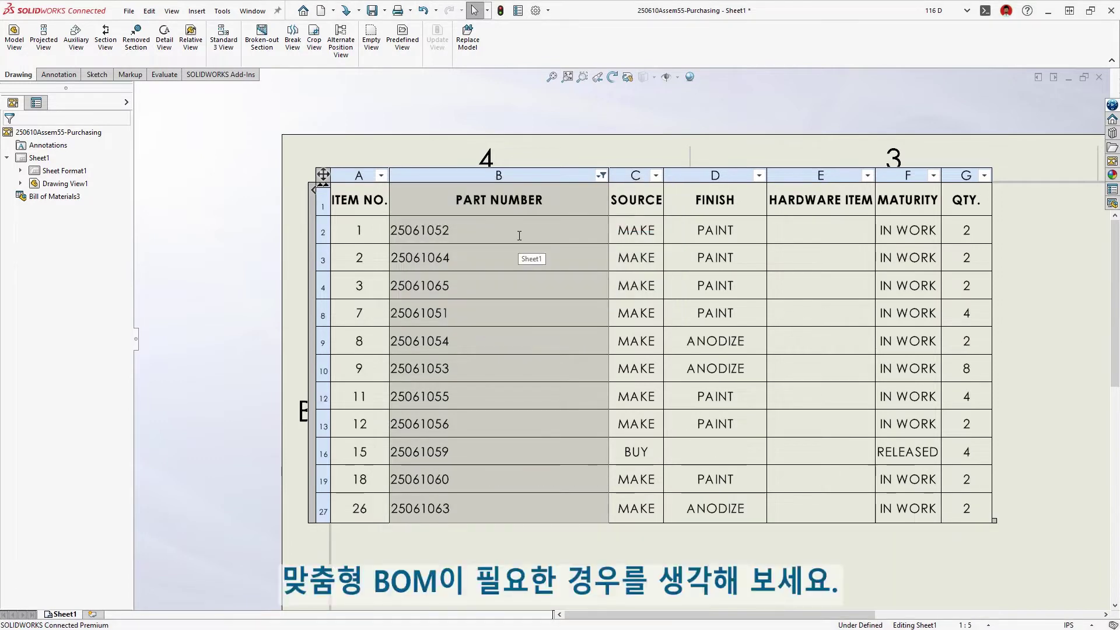
Clear all filters from the purchasing bill of materials.
{"action": "right_click", "coordinate": [518, 236]}
{"action": "left_click", "coordinate": [545, 342]}
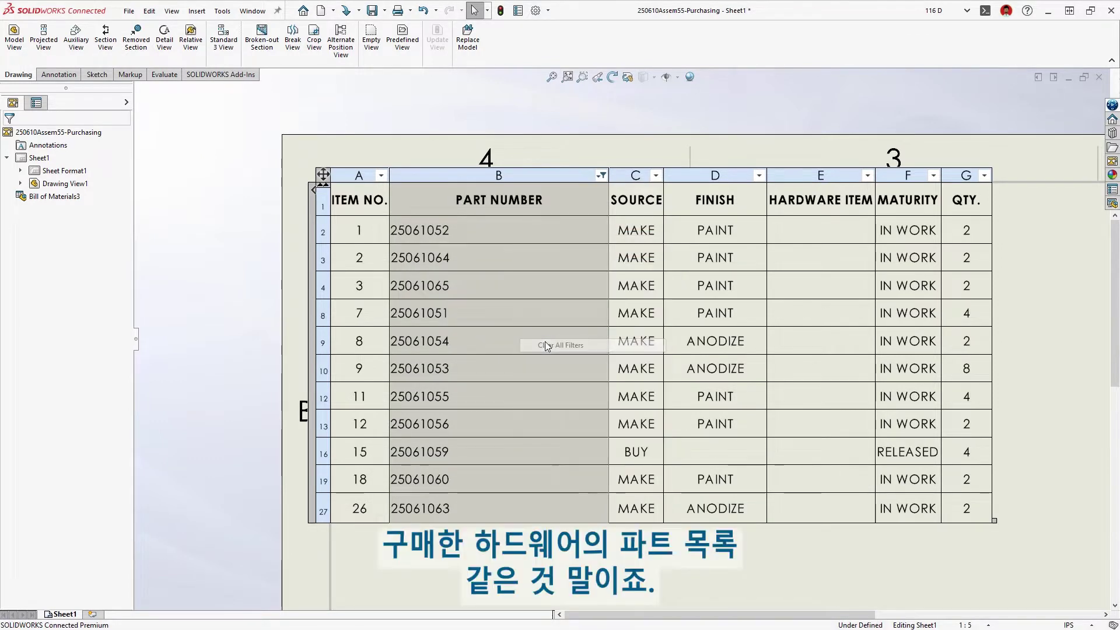
{"action": "key", "text": "Escape"}
Filter the purchasing bill of materials to show only rows with BUY as SOURCE and Y as HARDWARE ITEM.
{"action": "key", "text": "space"}
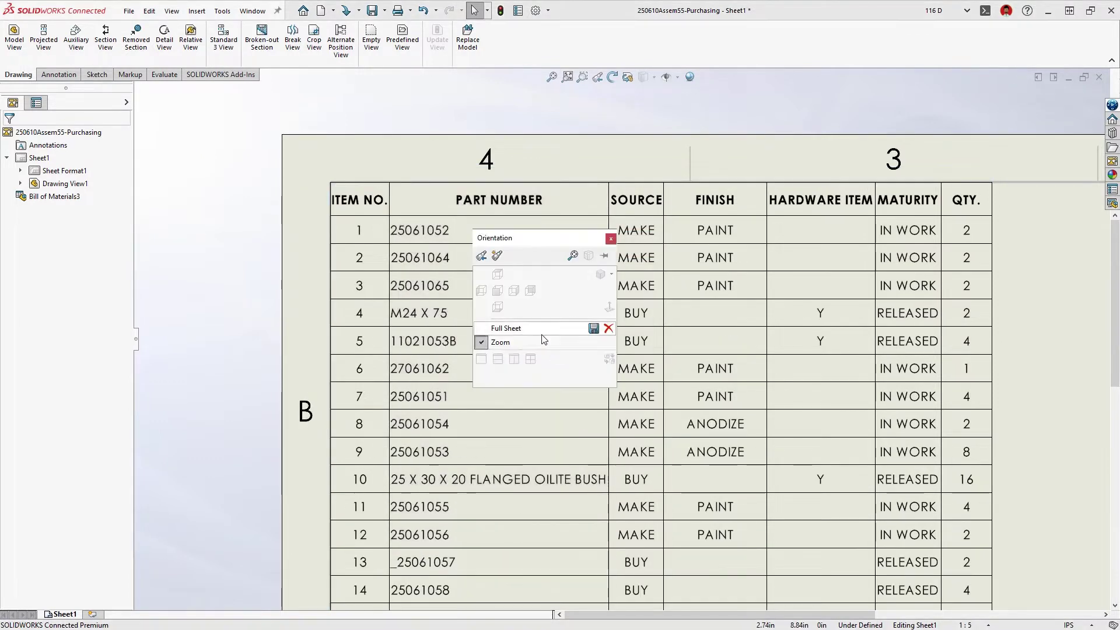
{"action": "left_click", "coordinate": [541, 329]}
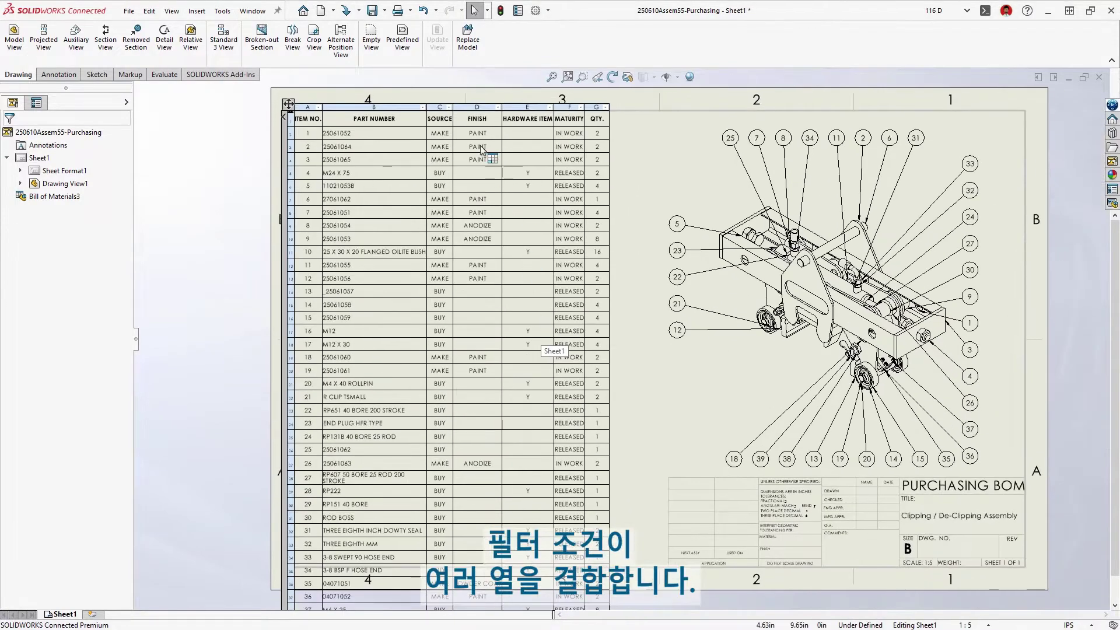
{"action": "left_click", "coordinate": [449, 107]}
{"action": "left_click", "coordinate": [324, 187]}
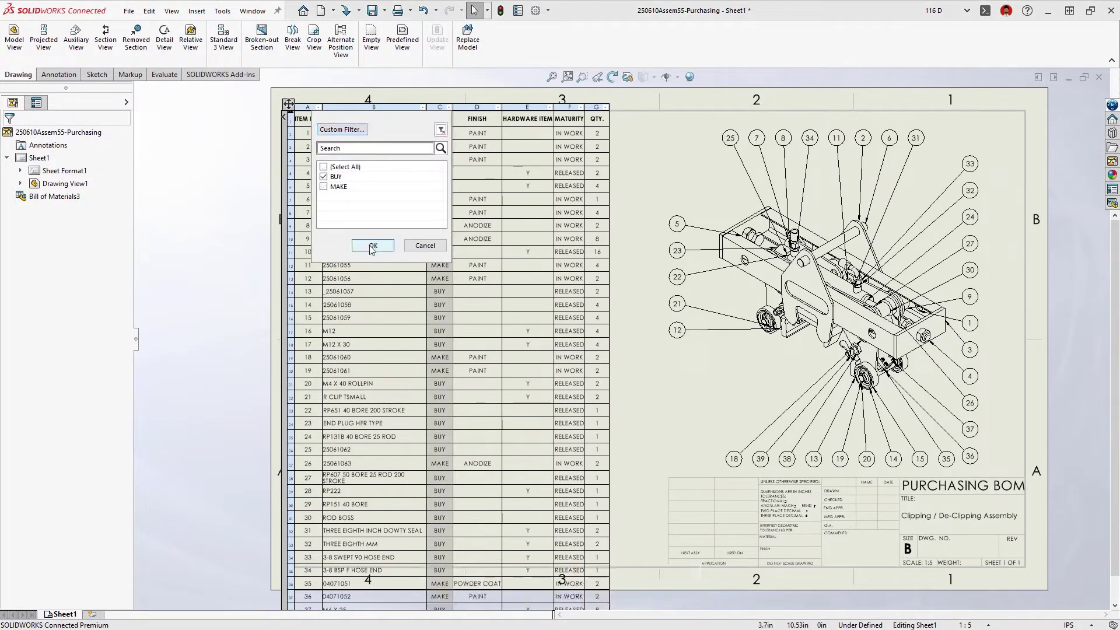
{"action": "left_click", "coordinate": [373, 245]}
{"action": "left_click", "coordinate": [550, 106]}
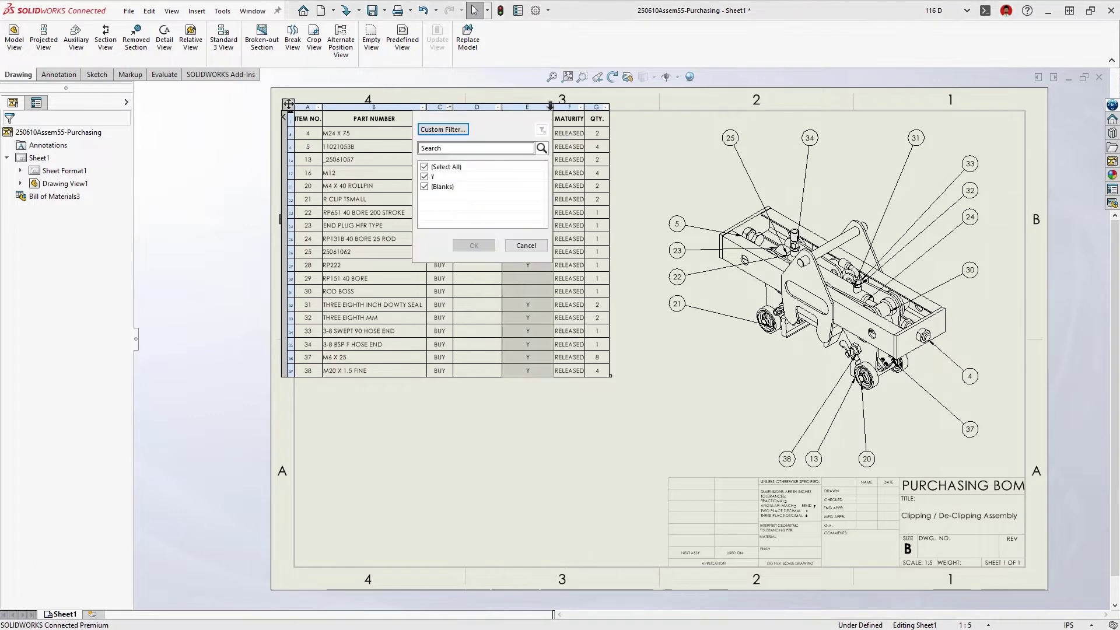
{"action": "left_click", "coordinate": [473, 245]}
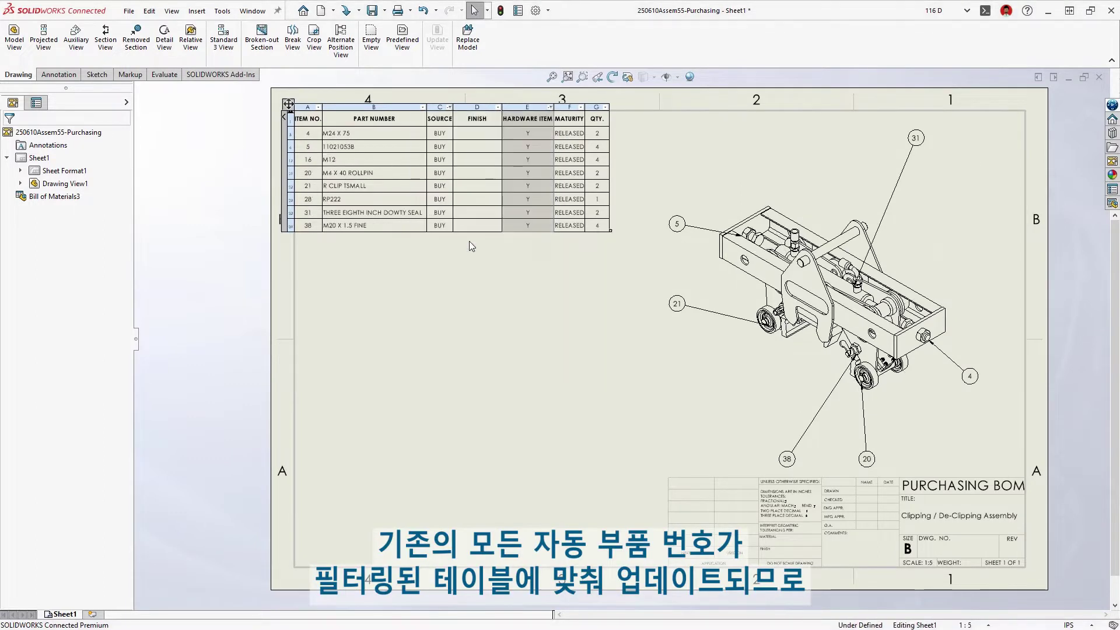
Hide the FINISH column of the purchasing bill of materials.
{"action": "left_click", "coordinate": [480, 106]}
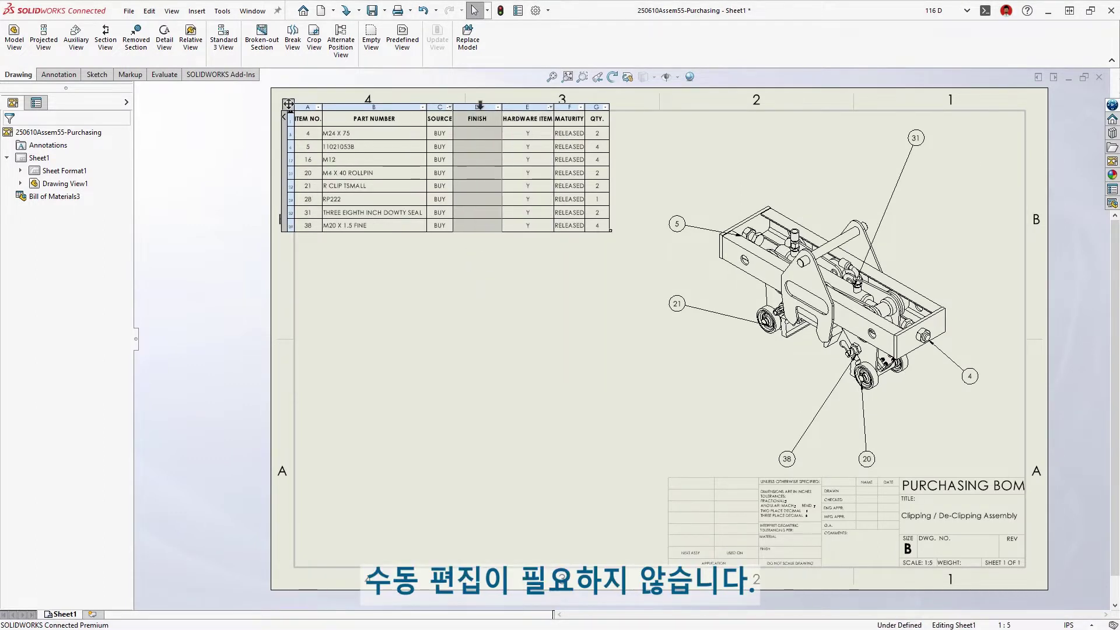
{"action": "right_click", "coordinate": [480, 106]}
{"action": "mouse_move", "coordinate": [606, 201]}
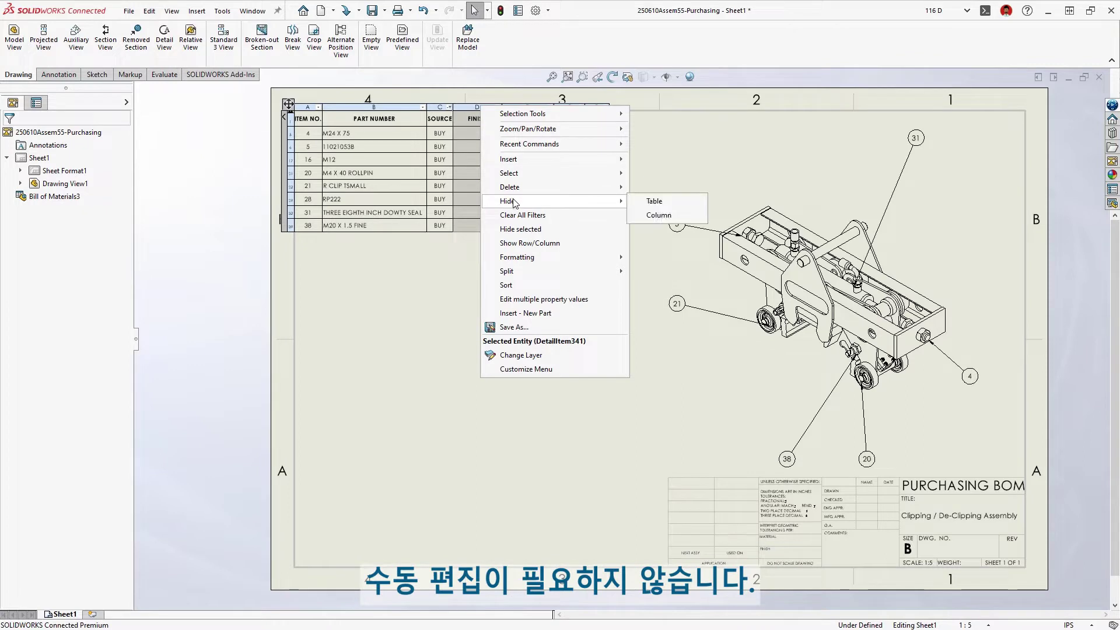
{"action": "left_click", "coordinate": [657, 215]}
{"action": "left_click", "coordinate": [558, 287]}
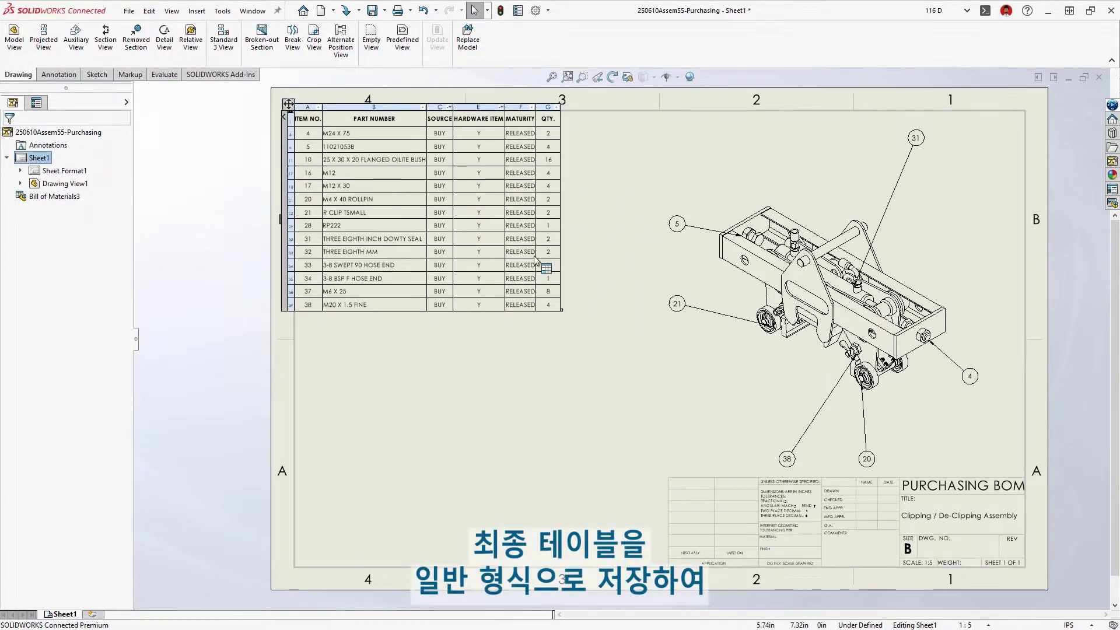
Save the filtered bill of materials in the tmp folder as a CSV file named Purchasing BOM.
{"action": "right_click", "coordinate": [535, 259]}
{"action": "left_click", "coordinate": [567, 491]}
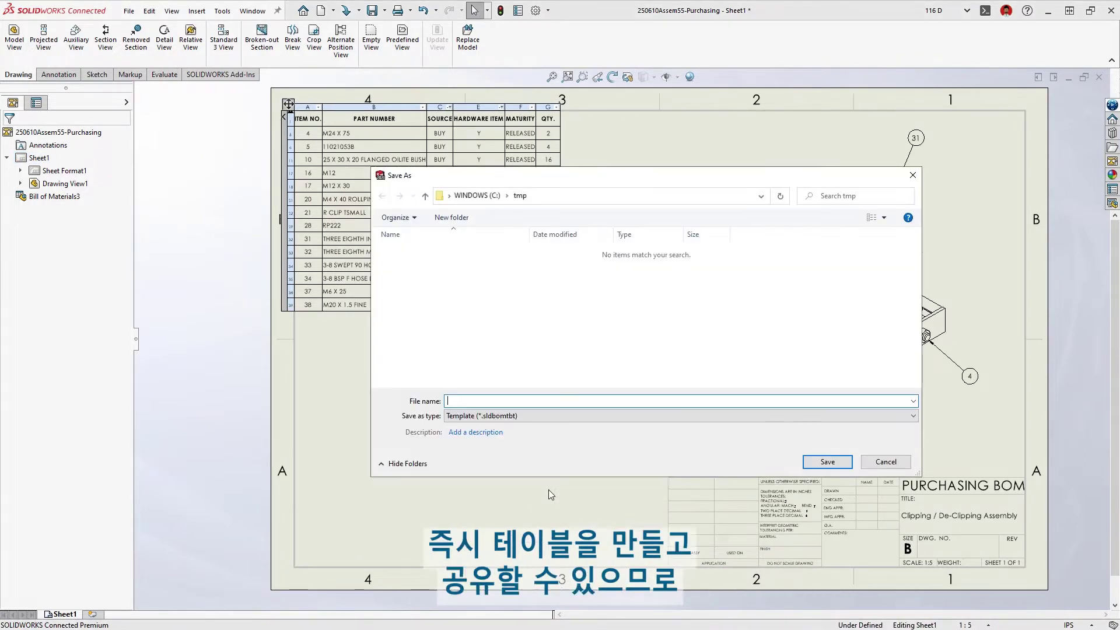
{"action": "left_click", "coordinate": [532, 418]}
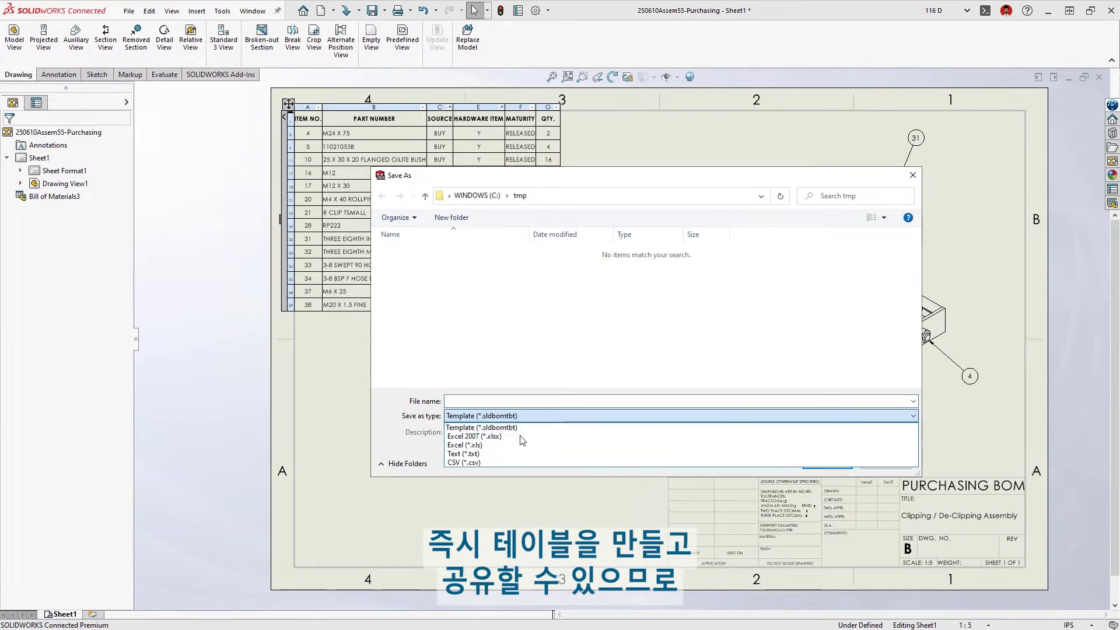
{"action": "left_click", "coordinate": [484, 462]}
{"action": "left_click", "coordinate": [499, 401]}
{"action": "type", "text": "Purchasing BOM"}
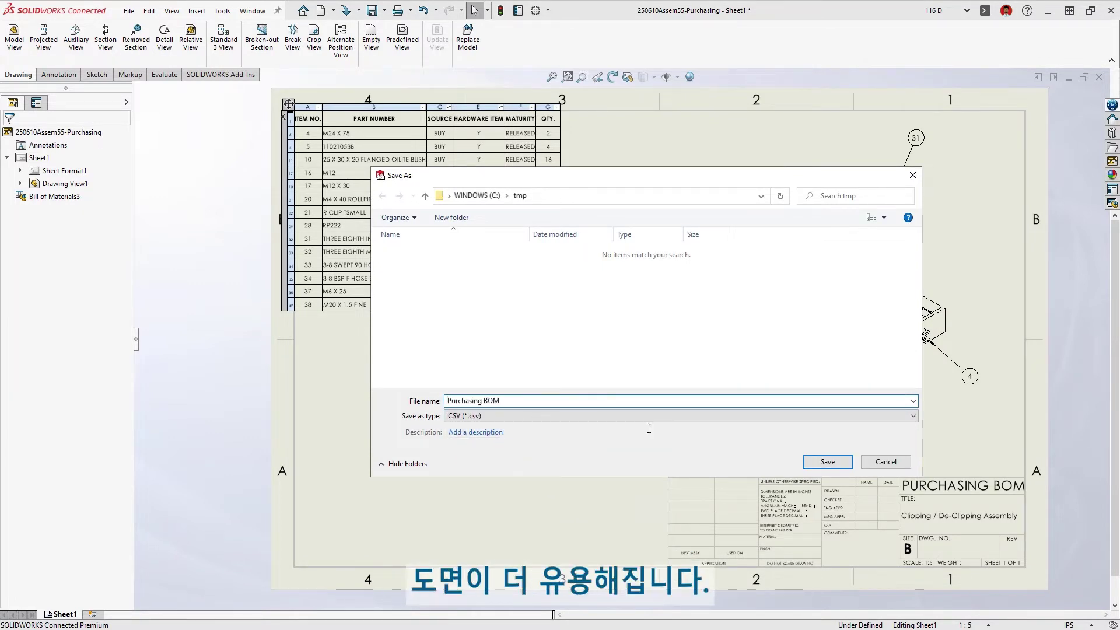
{"action": "left_click", "coordinate": [826, 462]}
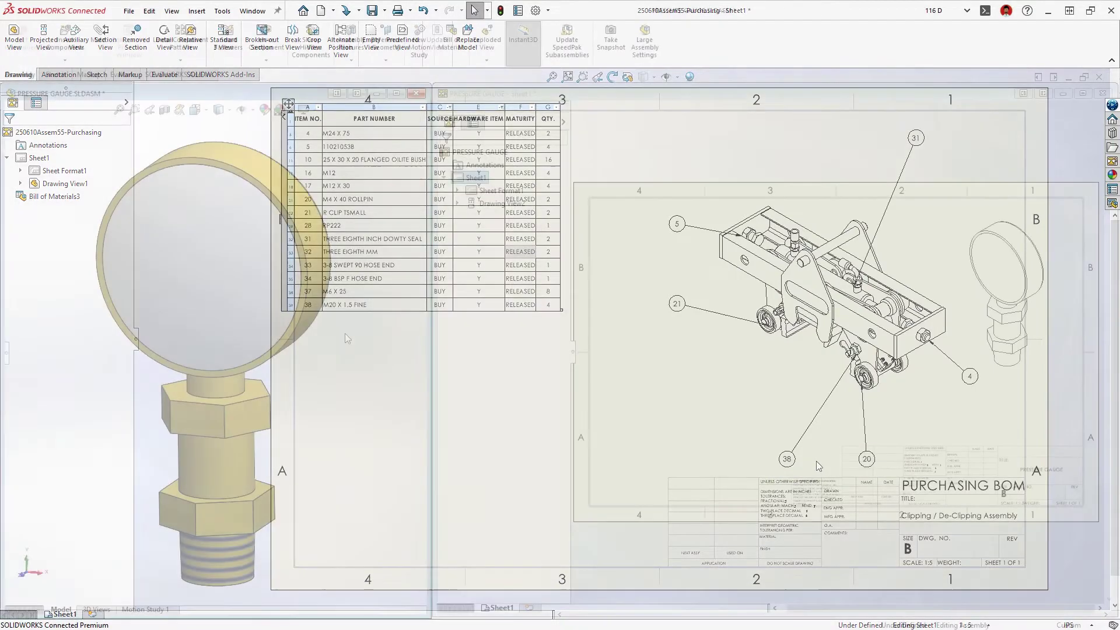
Make the pressure gauge's glass transparent in the assembly and let its isometric drawing view see through transparent components.
{"action": "left_click", "coordinate": [277, 305]}
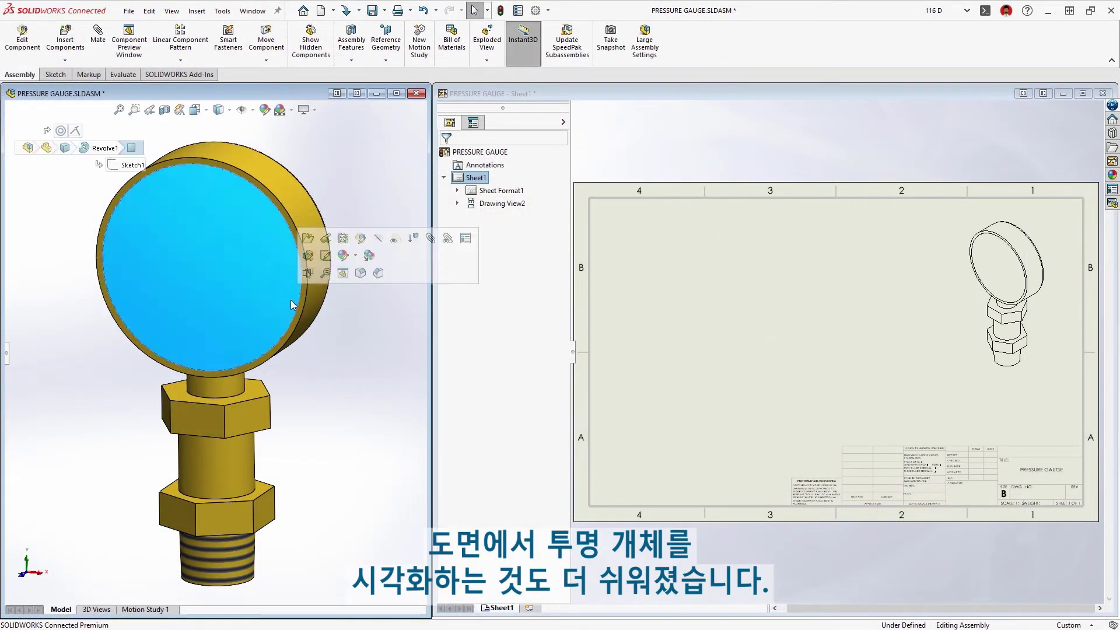
{"action": "left_click", "coordinate": [396, 239]}
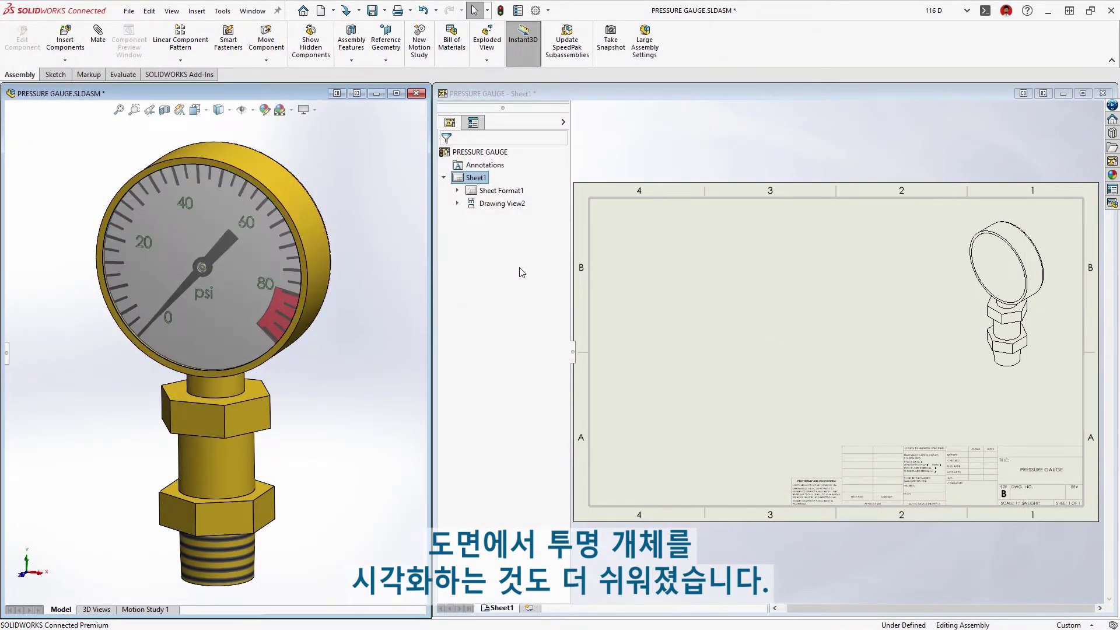
{"action": "left_click", "coordinate": [962, 298]}
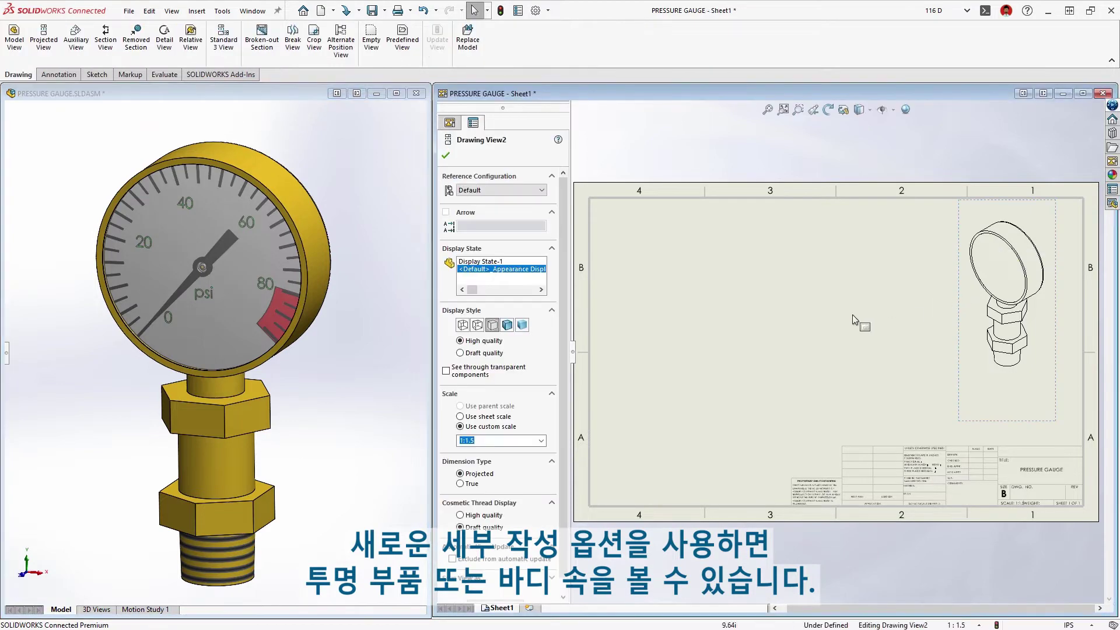
{"action": "left_click", "coordinate": [446, 371]}
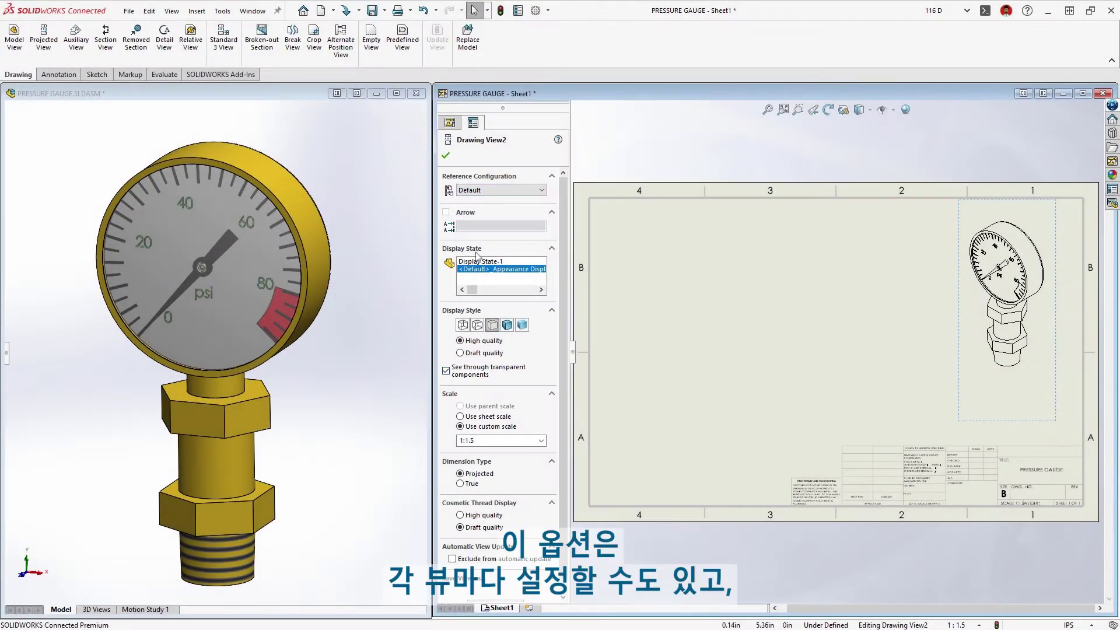
Enable seeing through transparent components in HLR/HLV in the drawing's detailing document properties.
{"action": "left_click", "coordinate": [535, 11]}
{"action": "left_click", "coordinate": [398, 108]}
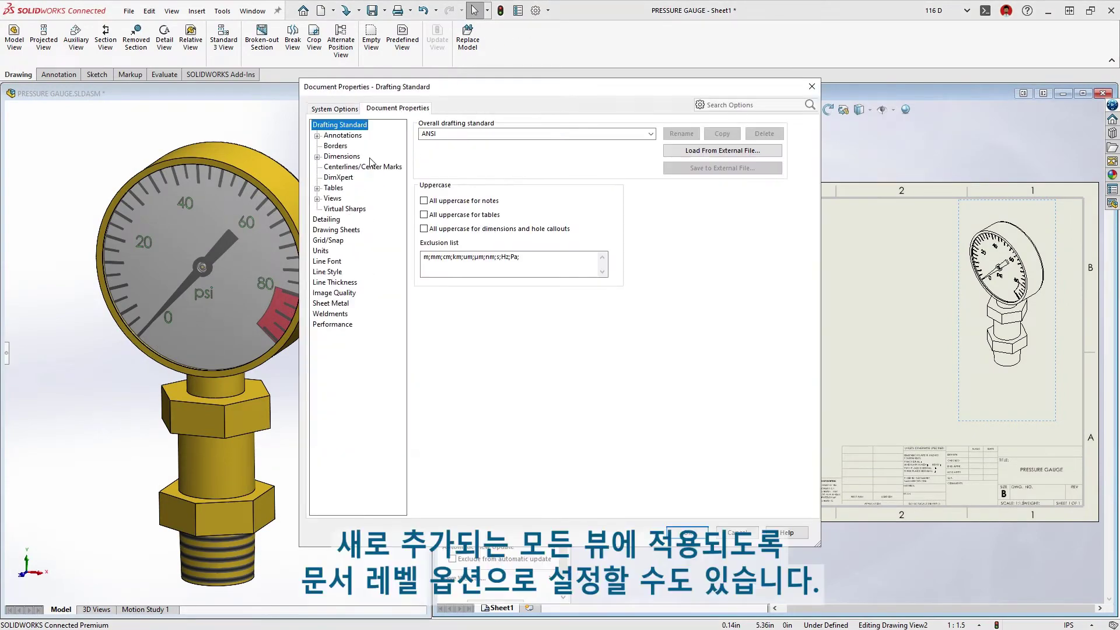
{"action": "left_click", "coordinate": [337, 221]}
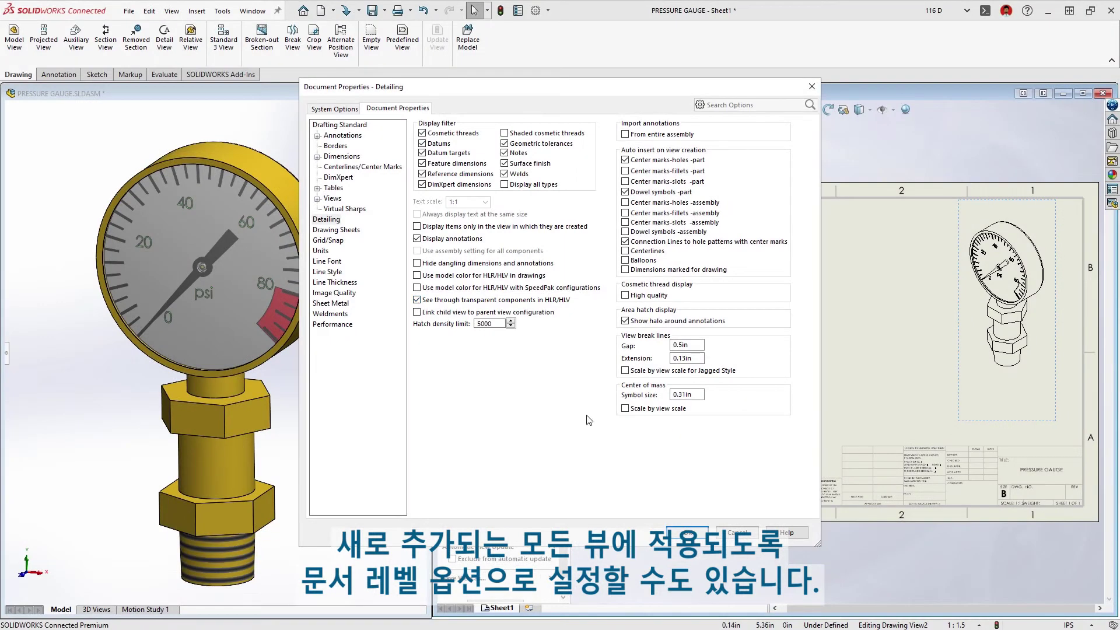
{"action": "left_click", "coordinate": [679, 532]}
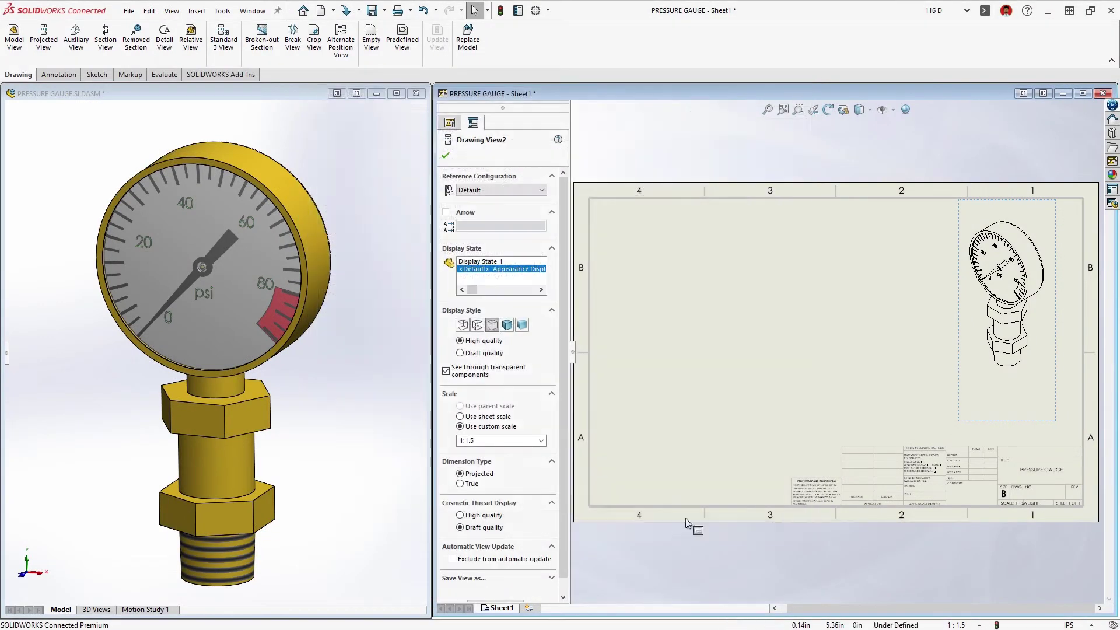
Place a front view of the pressure gauge on the drawing sheet with a projected top view above it.
{"action": "left_click", "coordinate": [1112, 163]}
{"action": "left_click_drag", "start_coordinate": [1004, 239], "coordinate": [689, 376]}
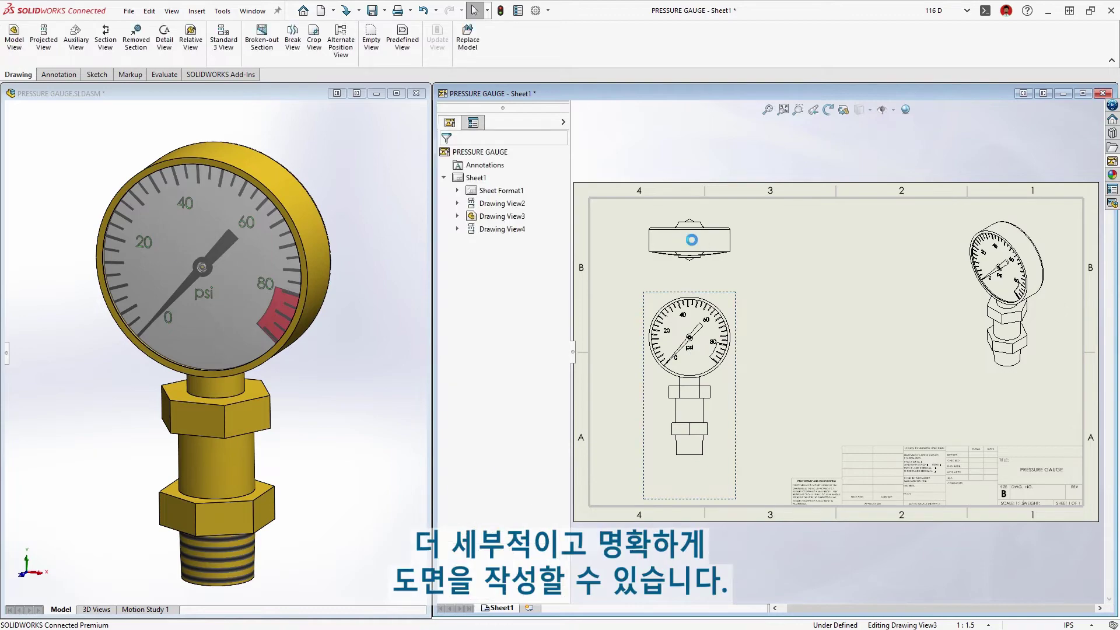
{"action": "double_click", "coordinate": [835, 96]}
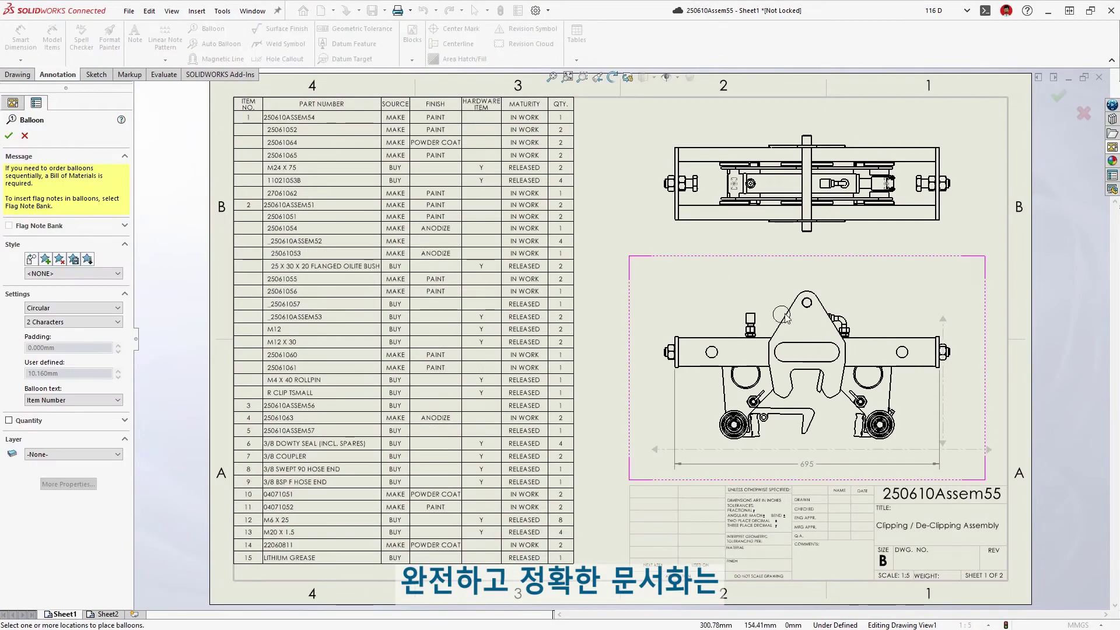
Attach an item number balloon to the attachment plate in the front view of the 250610Assem55 drawing.
{"action": "left_click", "coordinate": [785, 315]}
{"action": "left_click", "coordinate": [678, 272]}
{"action": "key", "text": "Escape"}
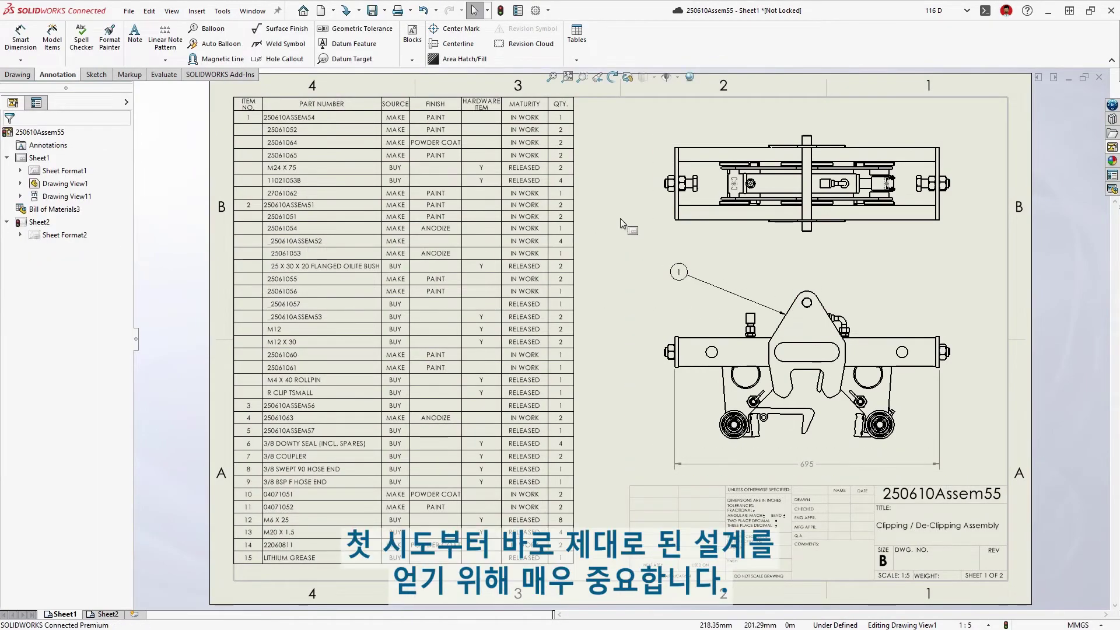
Change the FINISH value of part 25061064 in the bill of materials to PAINT.
{"action": "left_click", "coordinate": [430, 142]}
{"action": "right_click", "coordinate": [431, 142]}
{"action": "left_click", "coordinate": [446, 293]}
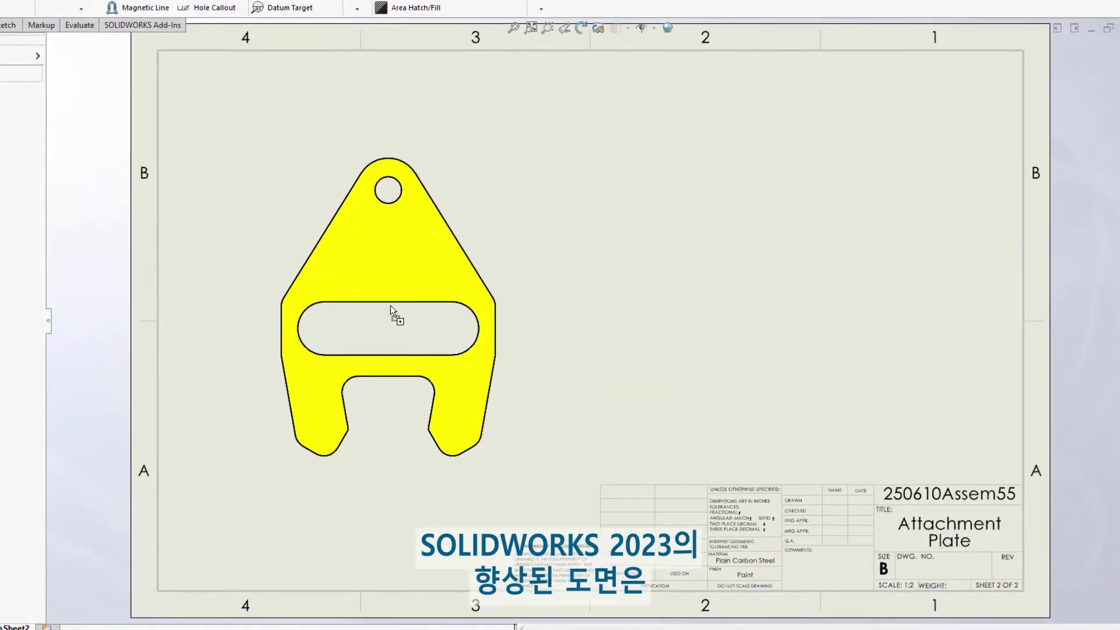
Place the front view and a projected side view of the attachment plate on its drawing sheet.
{"action": "left_click_drag", "start_coordinate": [391, 306], "coordinate": [391, 307]}
{"action": "left_click", "coordinate": [780, 295]}
{"action": "key", "text": "Escape"}
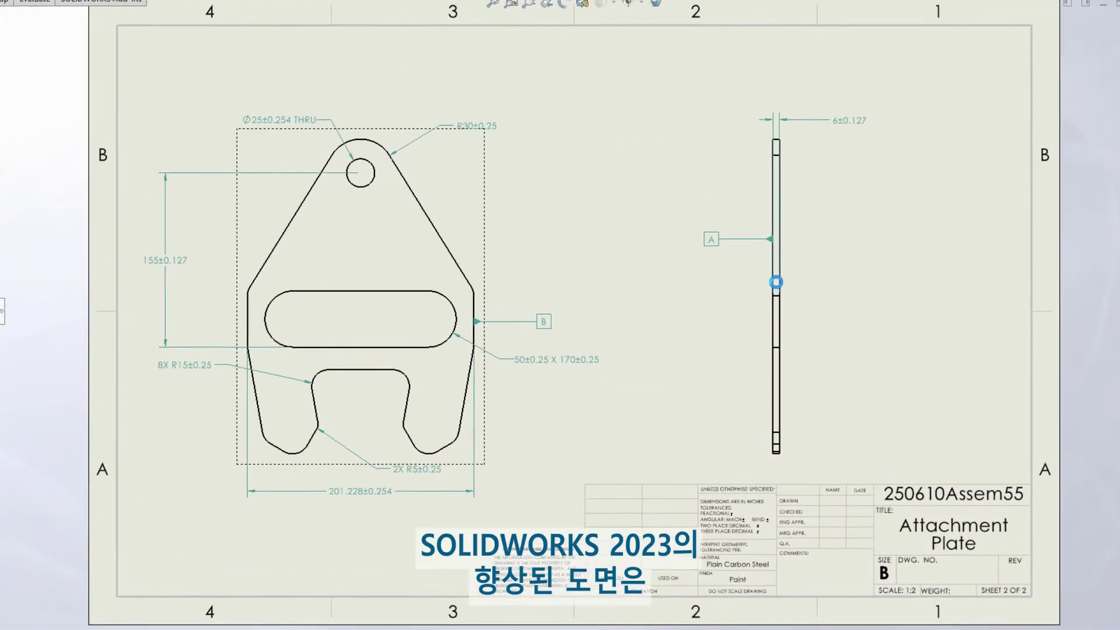
Add a position tolerance of .05 with maximum material condition, a 0.01 maximum tolerance and a datum to the attachment plate's slot.
{"action": "left_click", "coordinate": [446, 299]}
{"action": "left_click", "coordinate": [530, 187]}
{"action": "left_click", "coordinate": [616, 283]}
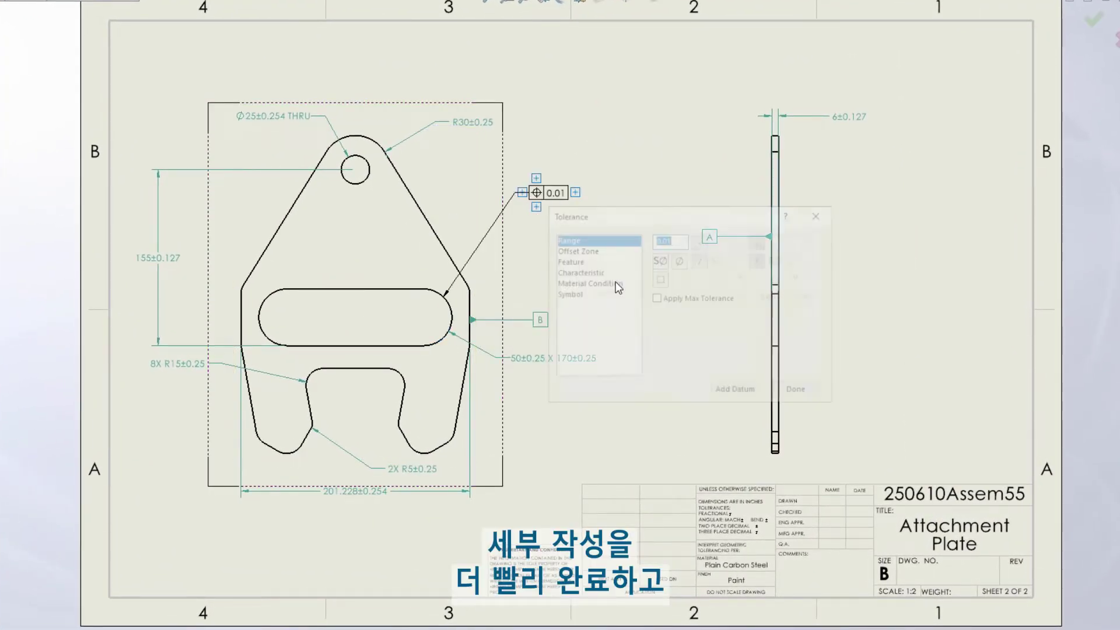
{"action": "type", "text": ".05"}
{"action": "left_click", "coordinate": [616, 284]}
{"action": "left_click", "coordinate": [659, 239]}
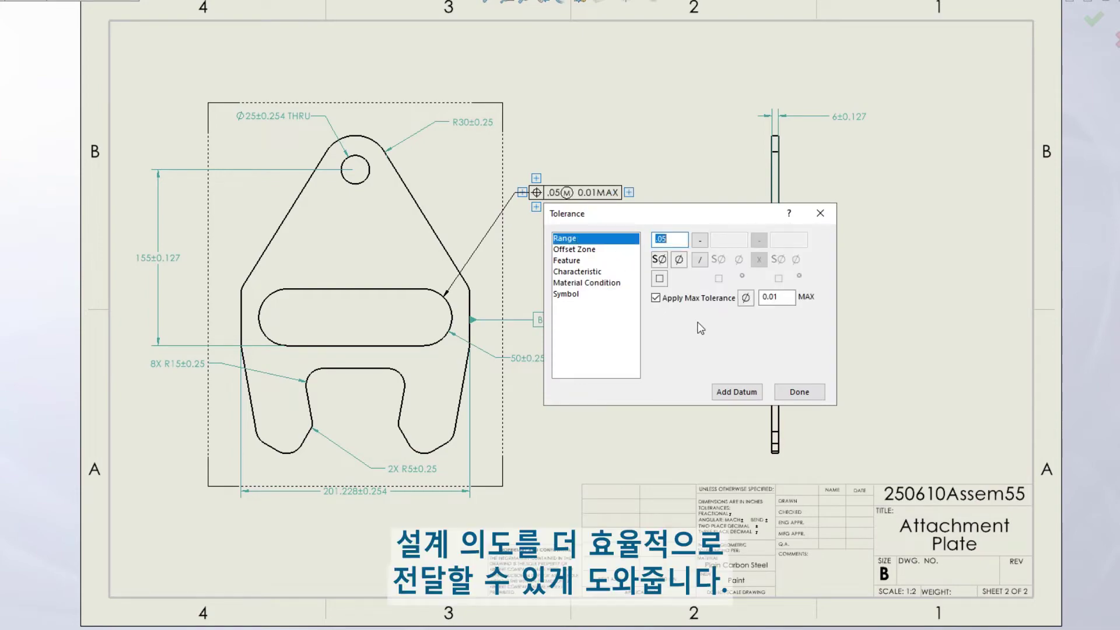
{"action": "left_click", "coordinate": [736, 392]}
{"action": "key", "text": "Return"}
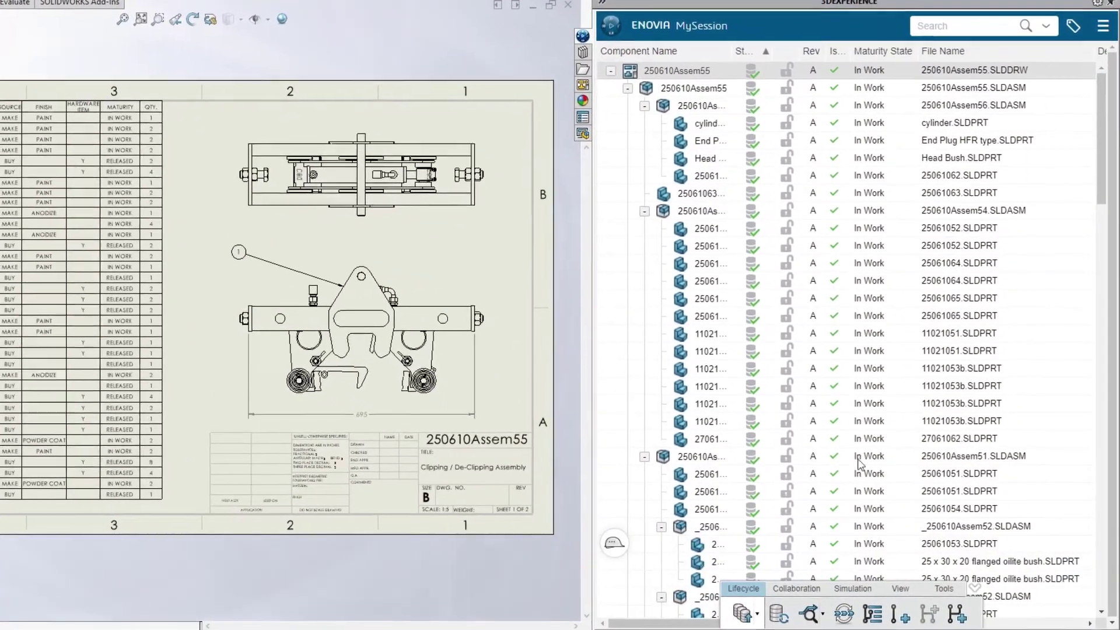
In ENOVIA MySession, change the maturity state of the 250610Assem55 drawing to Frozen.
{"action": "left_click", "coordinate": [843, 614]}
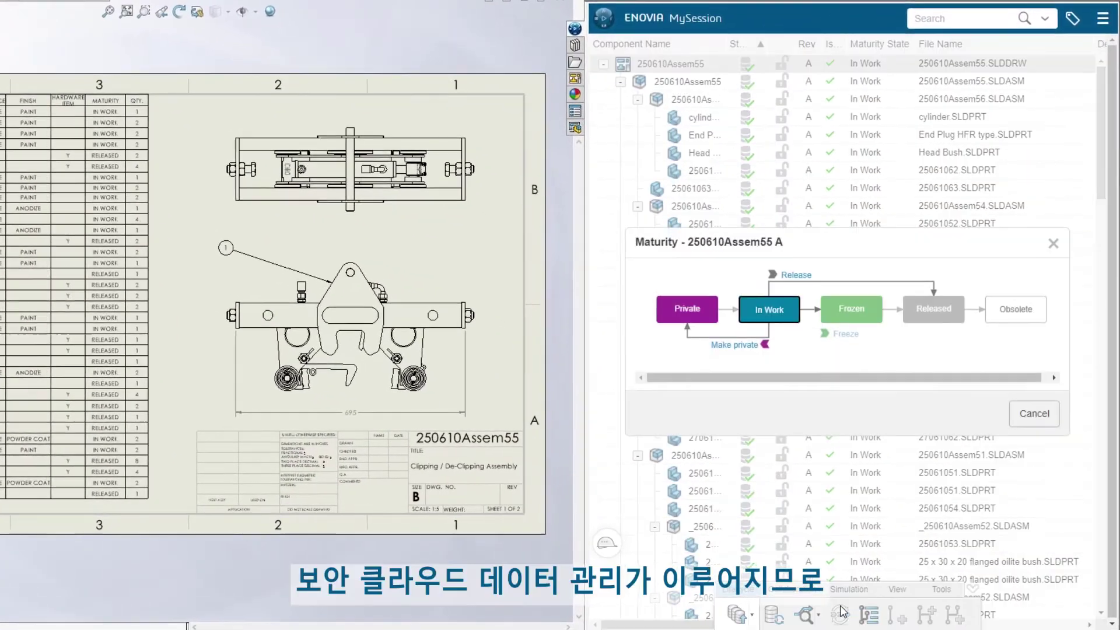
{"action": "left_click", "coordinate": [850, 337]}
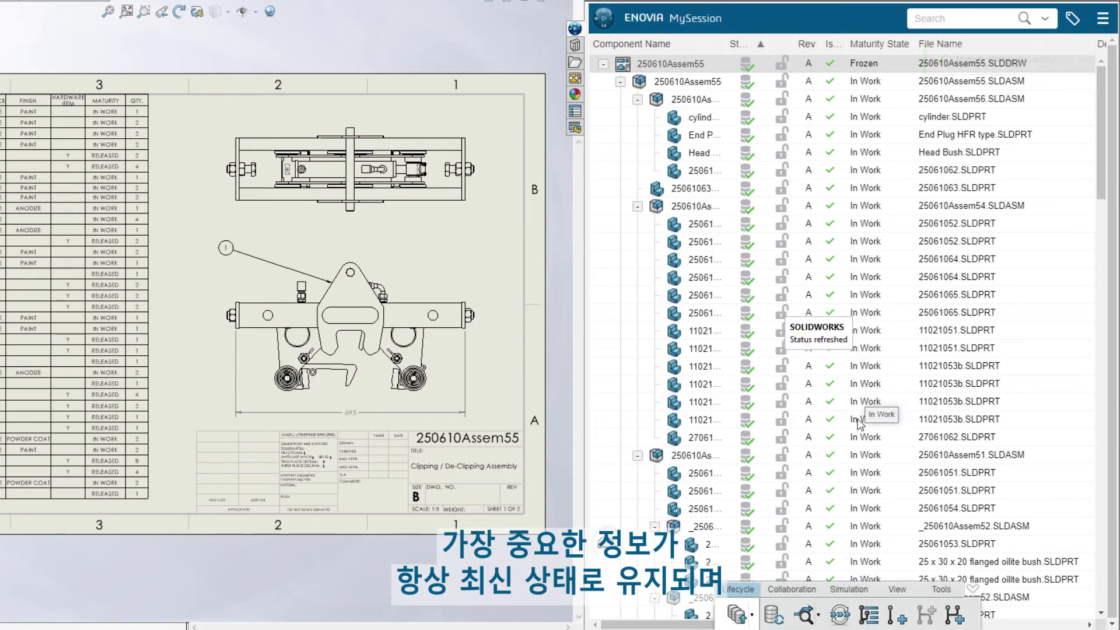
Show the 250610Assem55 drawing's information and reply "Done!" to the manager's comment about preparing it for release.
{"action": "left_click", "coordinate": [898, 590]}
{"action": "left_click", "coordinate": [916, 617]}
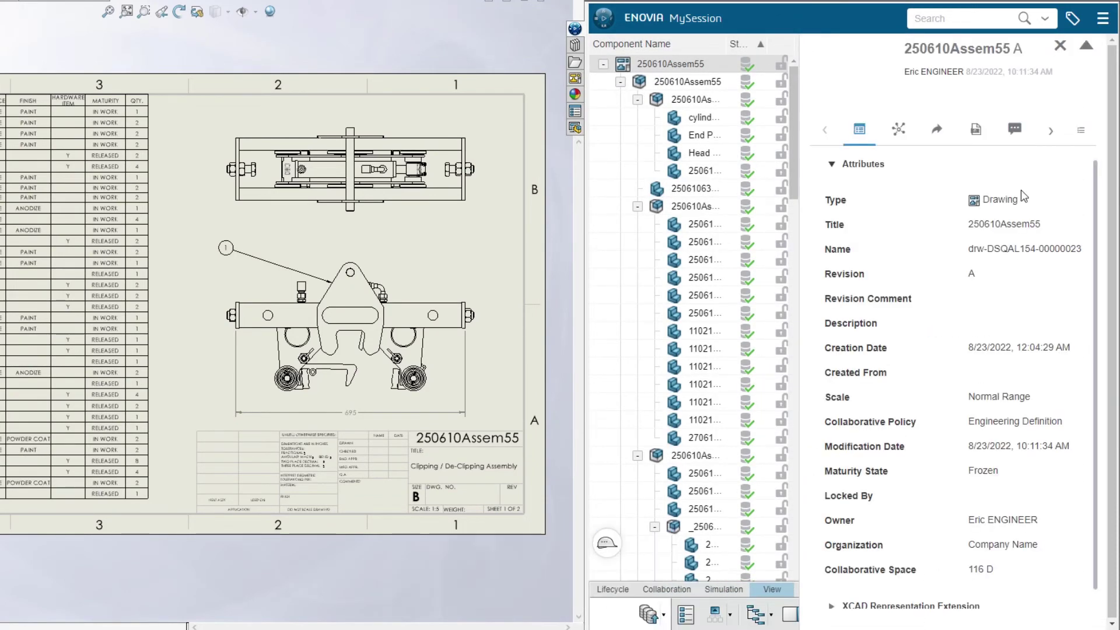
{"action": "left_click", "coordinate": [1016, 131]}
{"action": "left_click", "coordinate": [870, 234]}
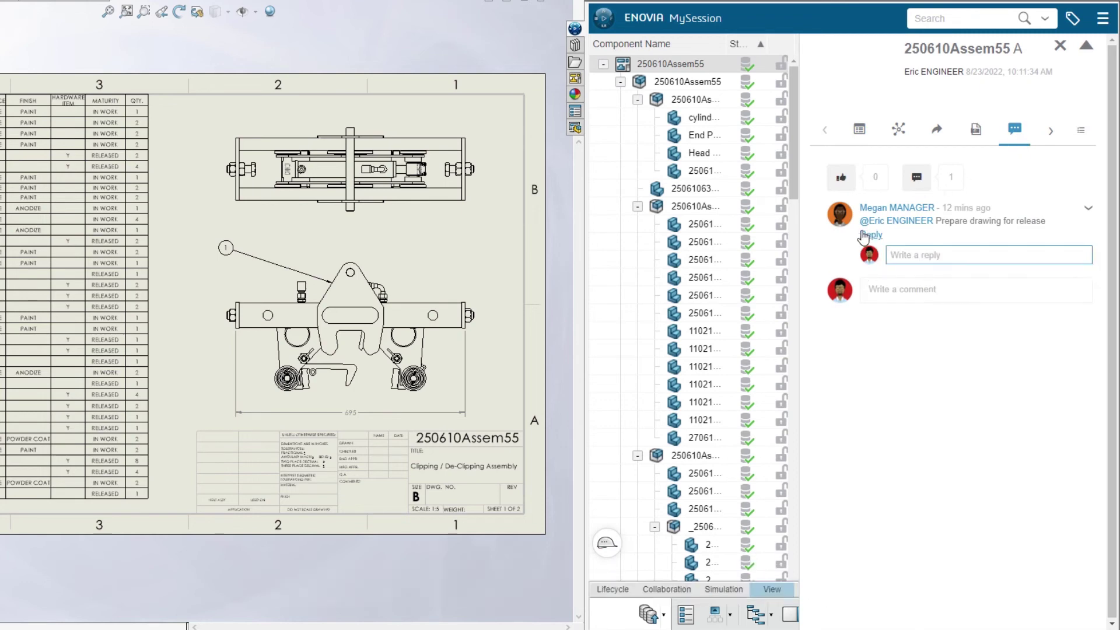
{"action": "type", "text": "Done!"}
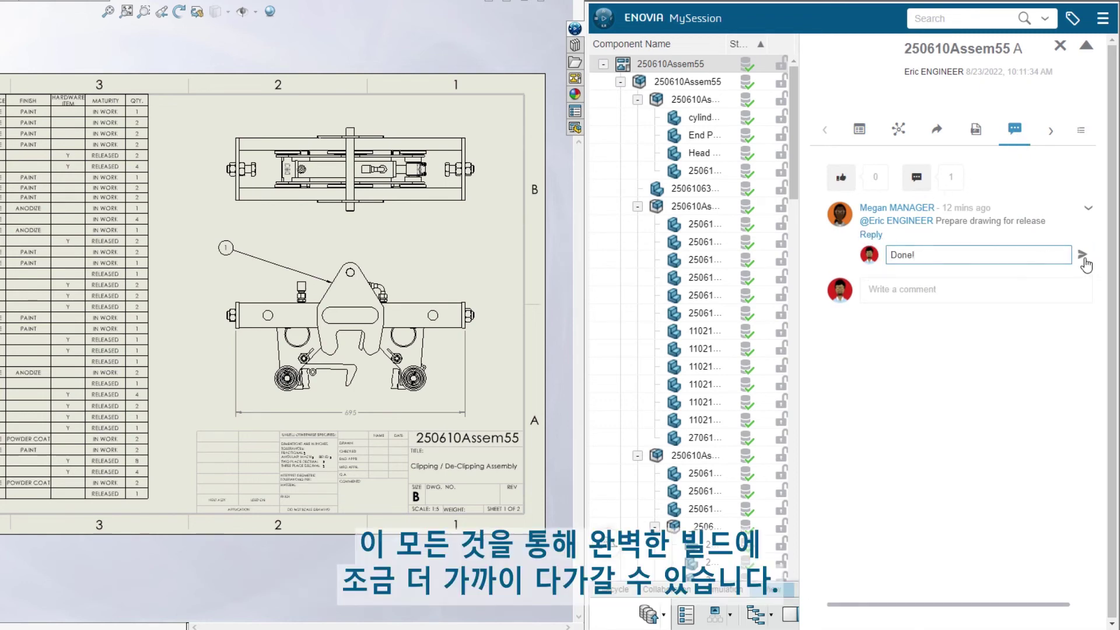
{"action": "left_click", "coordinate": [1084, 257]}
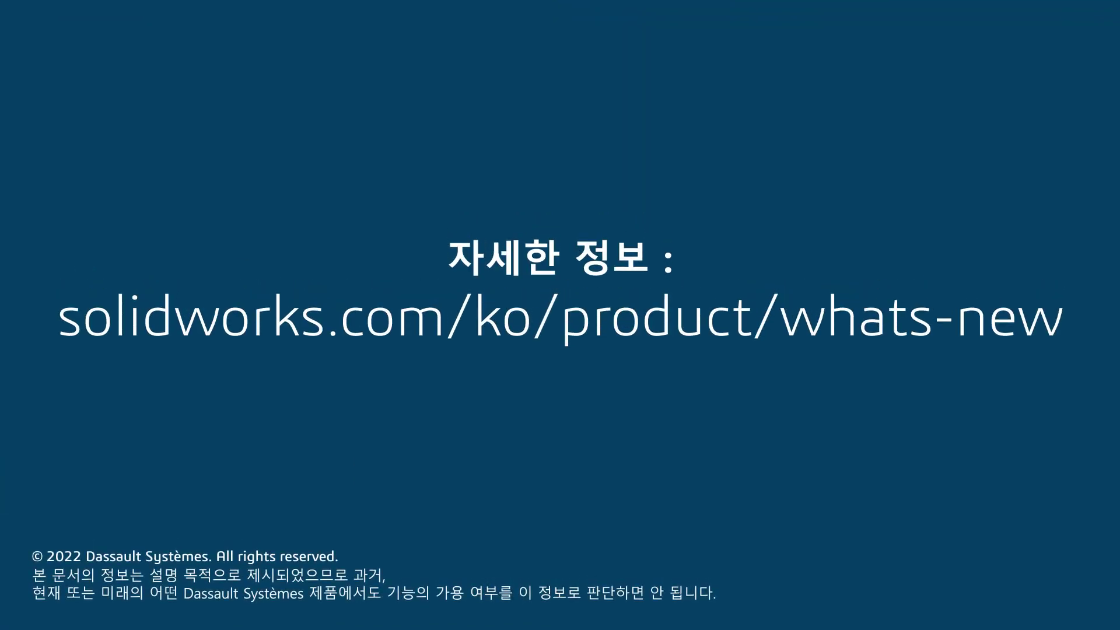